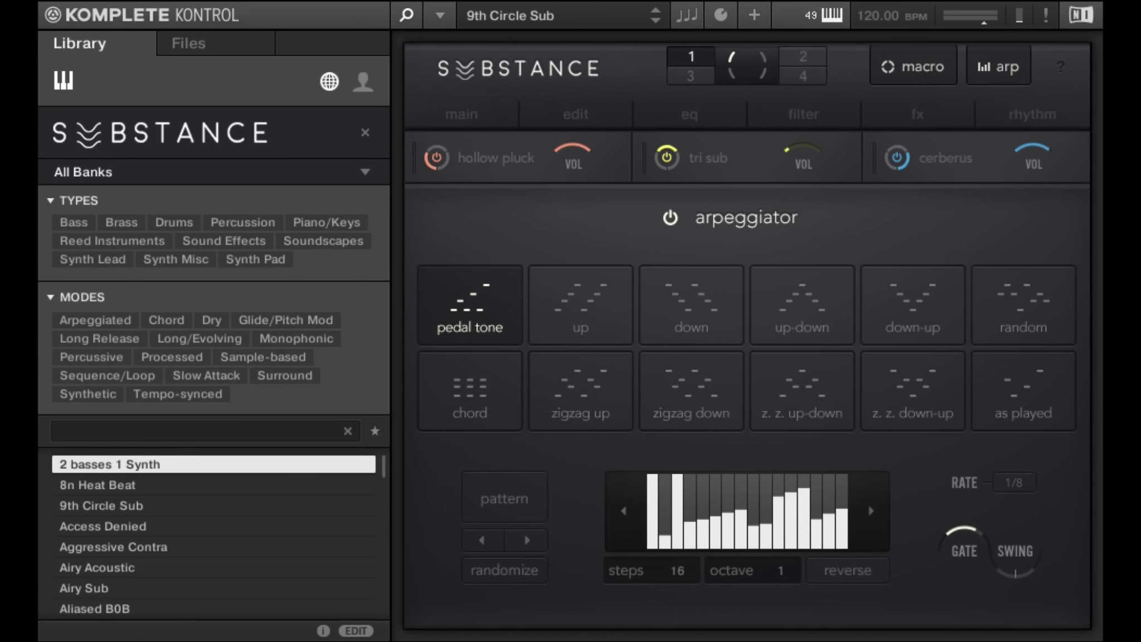
Hide the library browser and leave macro editing on the main page
{"action": "left_click", "coordinate": [462, 115]}
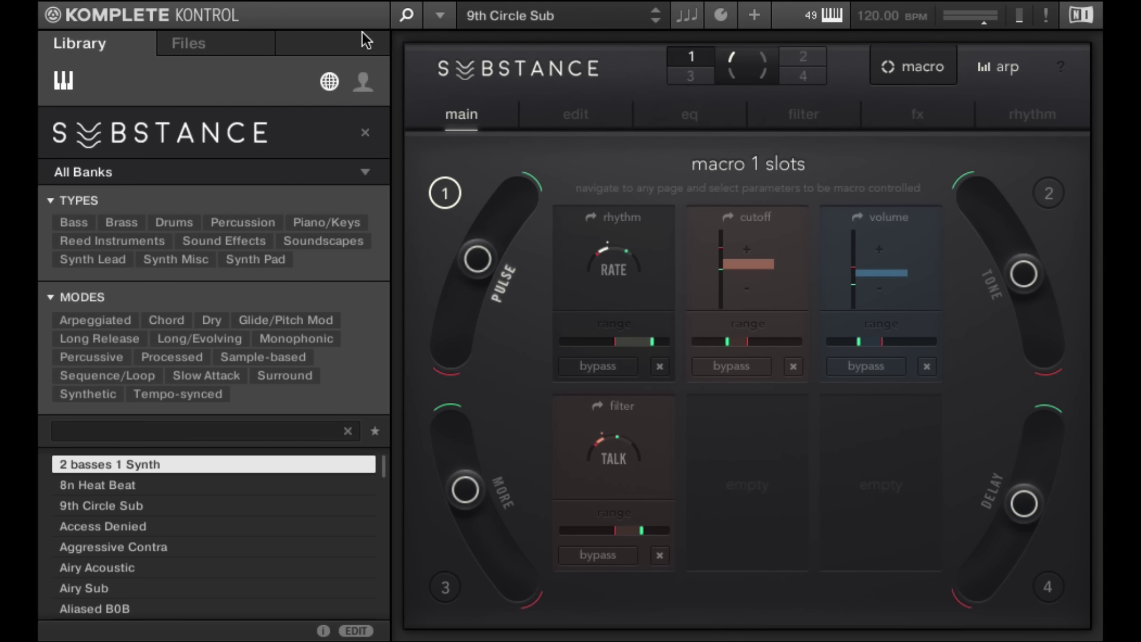
{"action": "left_click", "coordinate": [398, 21]}
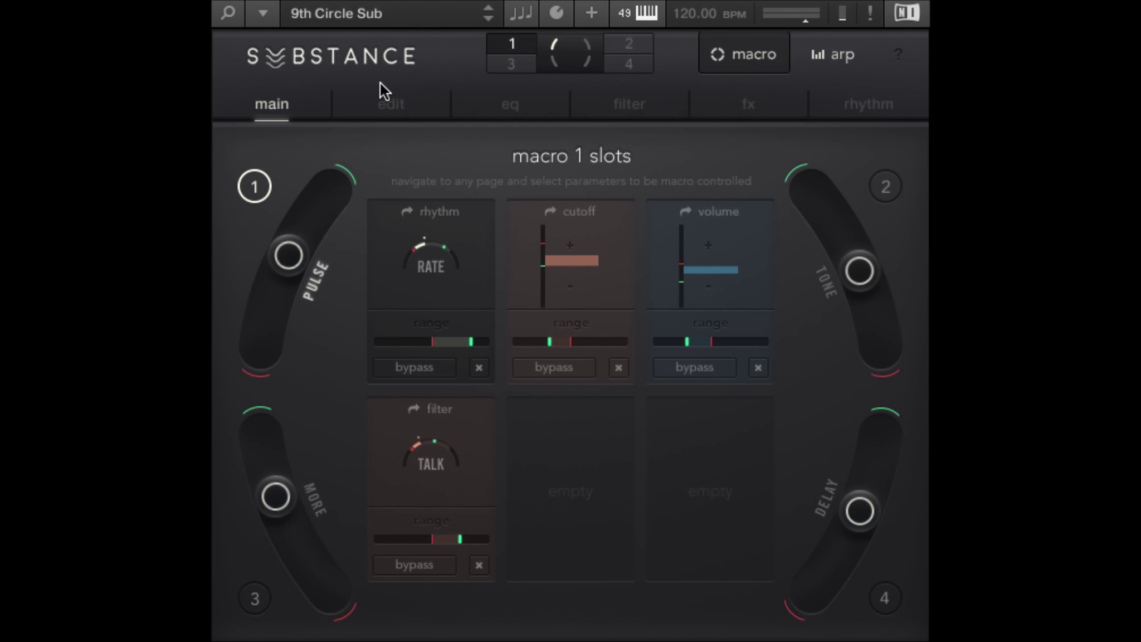
{"action": "left_click", "coordinate": [741, 54]}
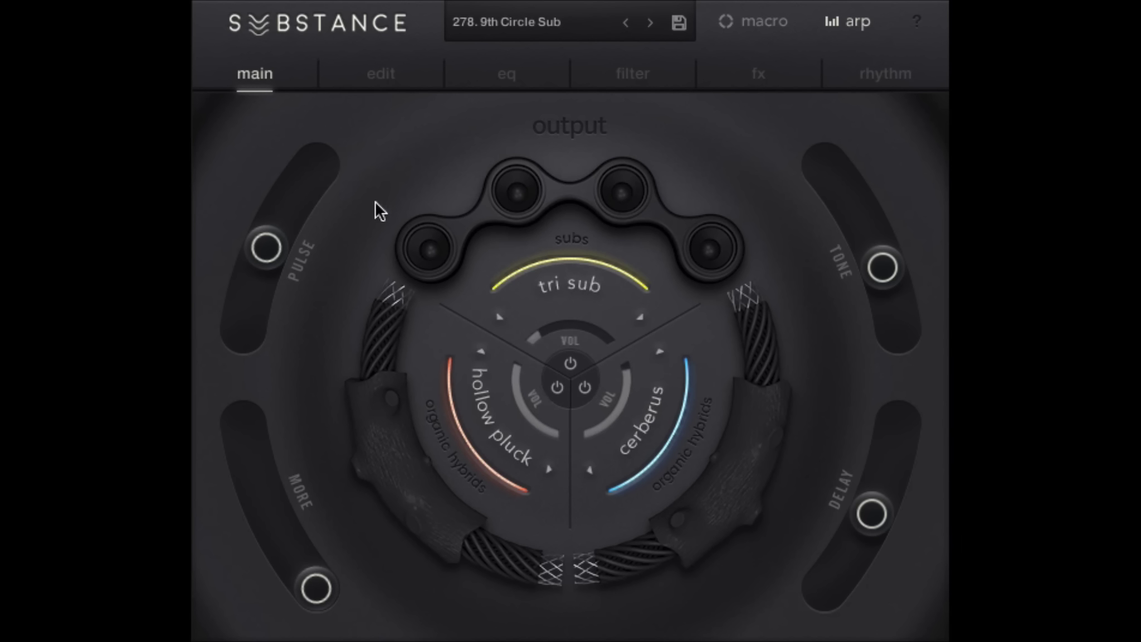
Look through the edit, eq and filter pages, including the filter types offered for the hollow pluck layer
{"action": "left_click", "coordinate": [372, 66]}
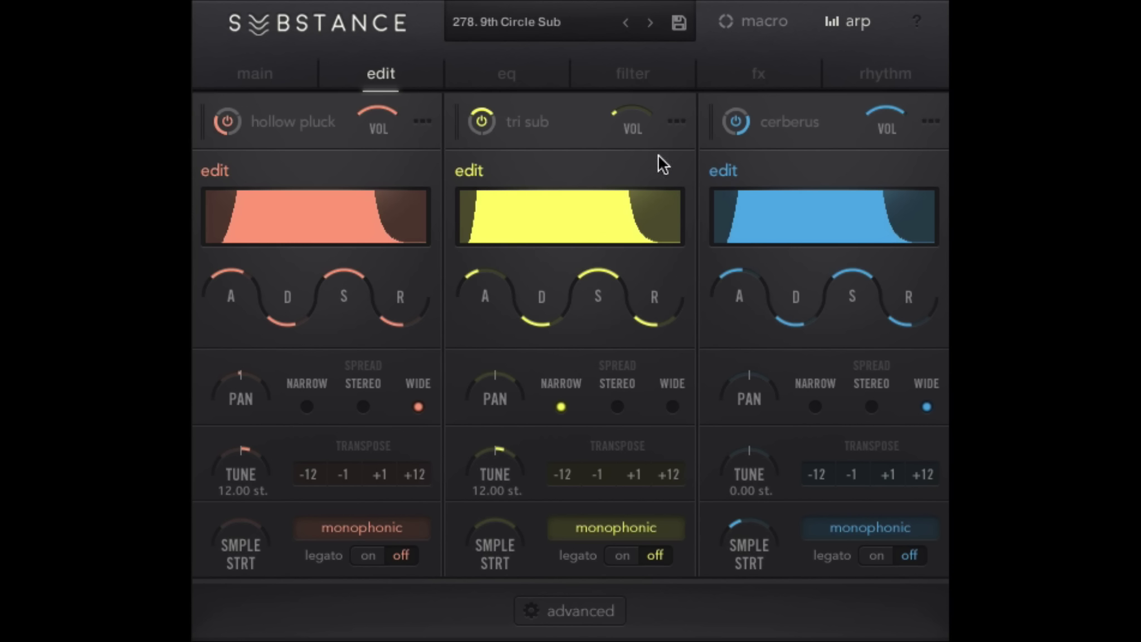
{"action": "left_click", "coordinate": [567, 117]}
{"action": "left_click", "coordinate": [543, 298]}
{"action": "left_click", "coordinate": [497, 70]}
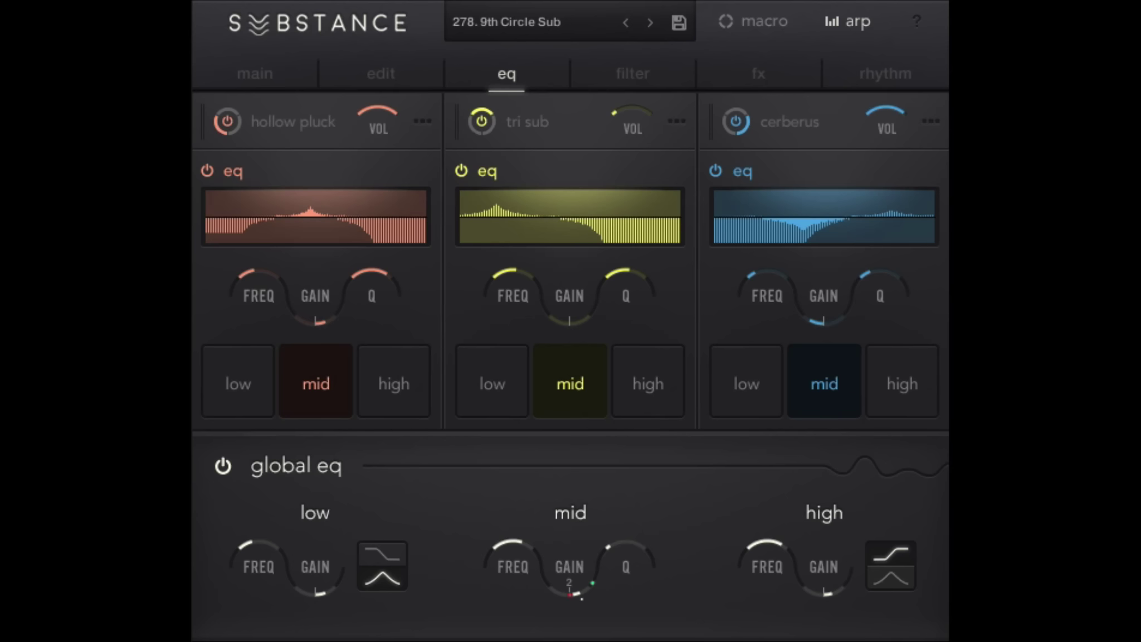
{"action": "left_click", "coordinate": [628, 78]}
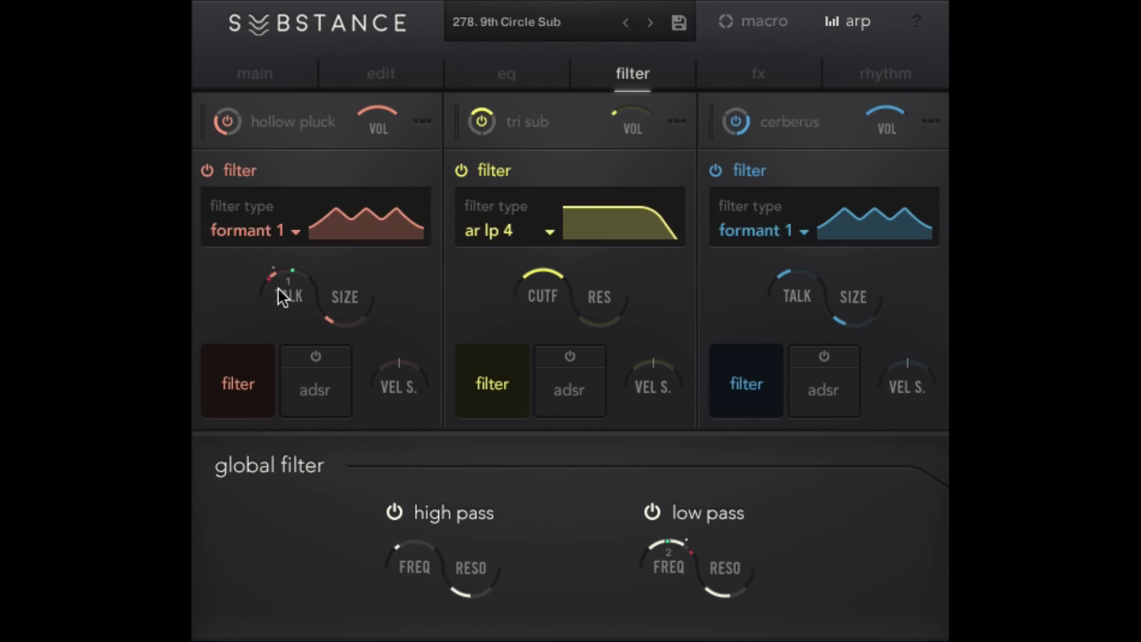
{"action": "left_click", "coordinate": [243, 235]}
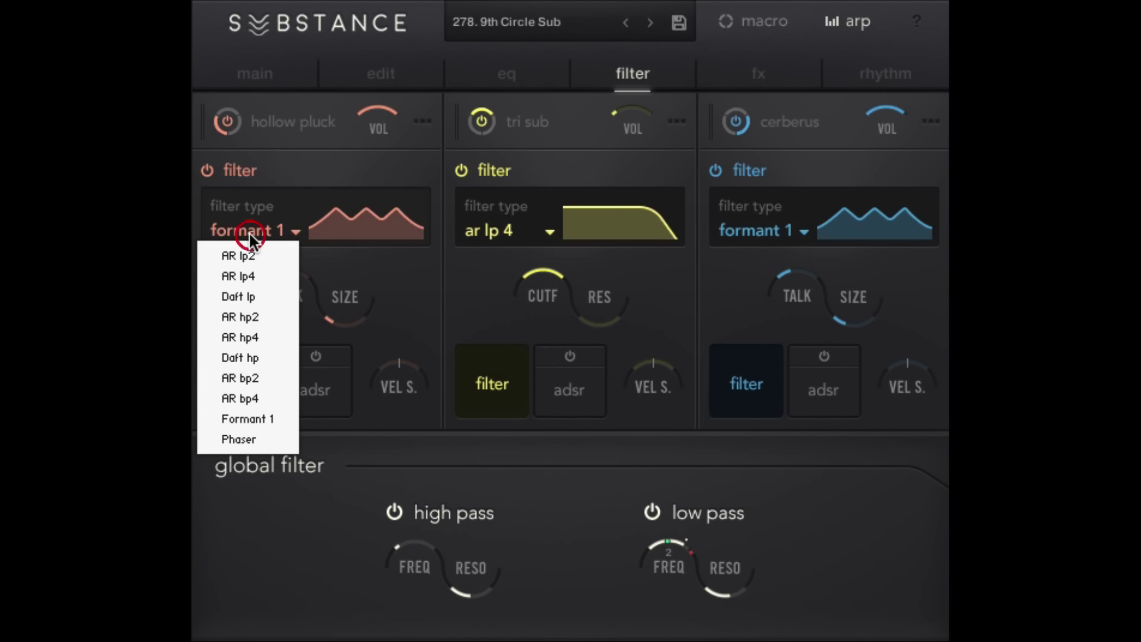
{"action": "left_click", "coordinate": [387, 157]}
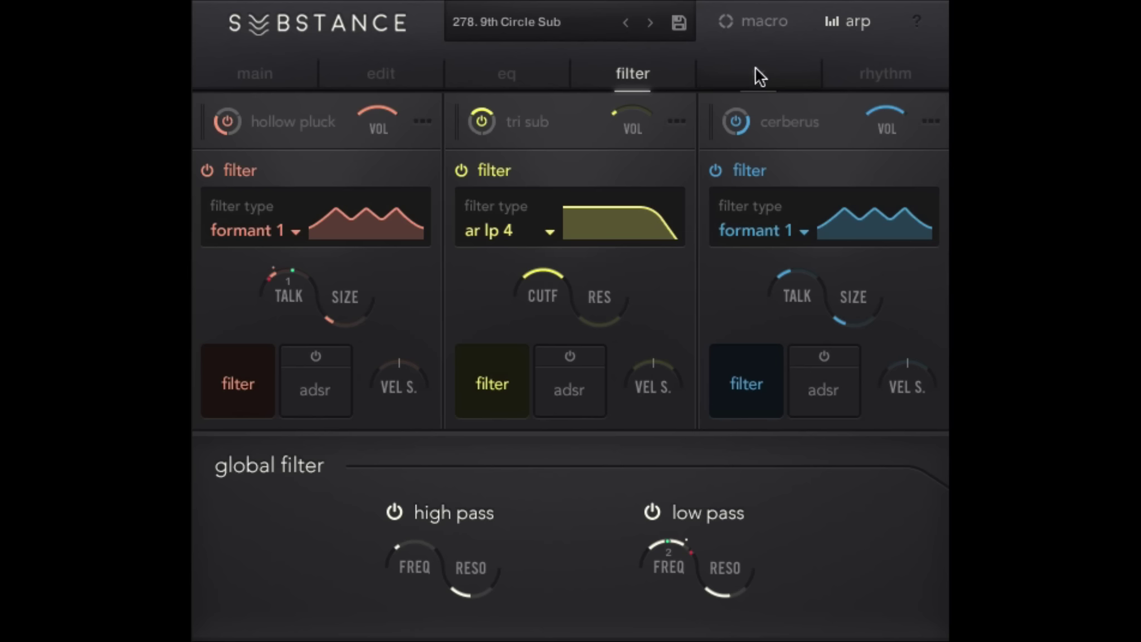
Inspect the hollow pluck layer's distortion effect on the fx page and switch it off
{"action": "left_click", "coordinate": [774, 81]}
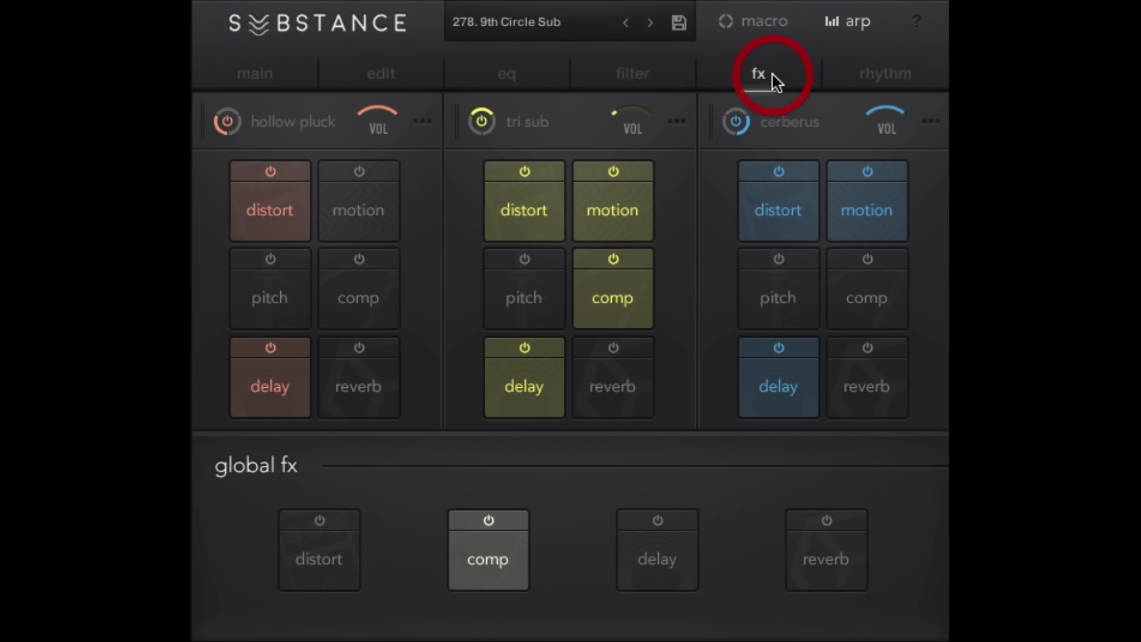
{"action": "left_click", "coordinate": [284, 186]}
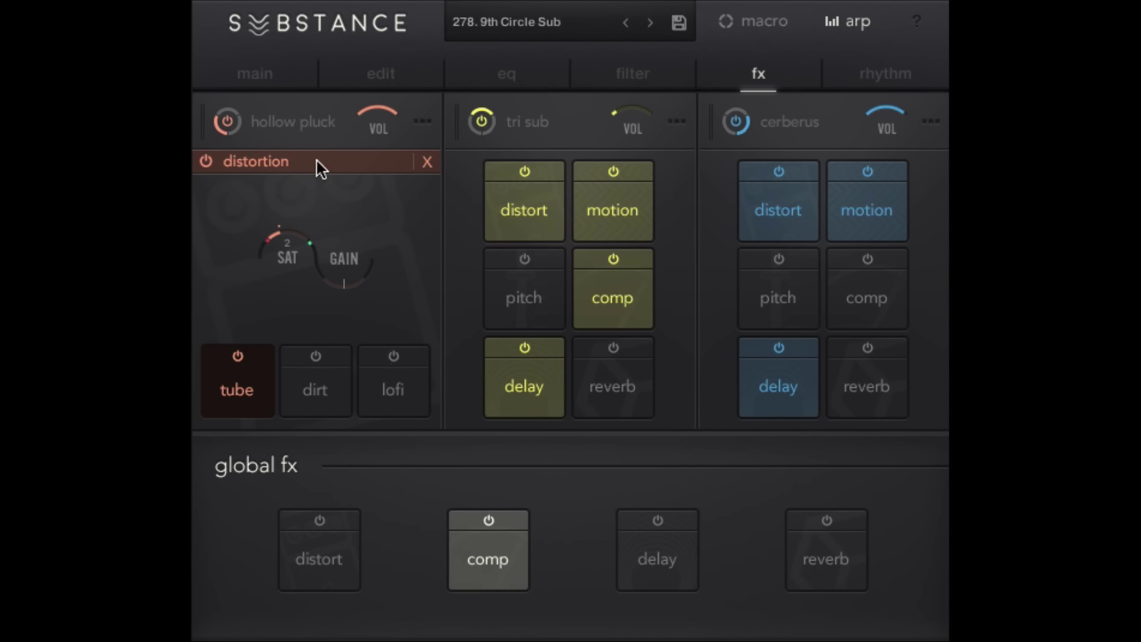
{"action": "left_click", "coordinate": [426, 162]}
{"action": "left_click", "coordinate": [273, 169]}
{"action": "left_click", "coordinate": [273, 168]}
{"action": "left_click", "coordinate": [273, 168]}
Enable the motion effect on the hollow pluck layer and check its type options, keeping chorus
{"action": "left_click", "coordinate": [361, 172]}
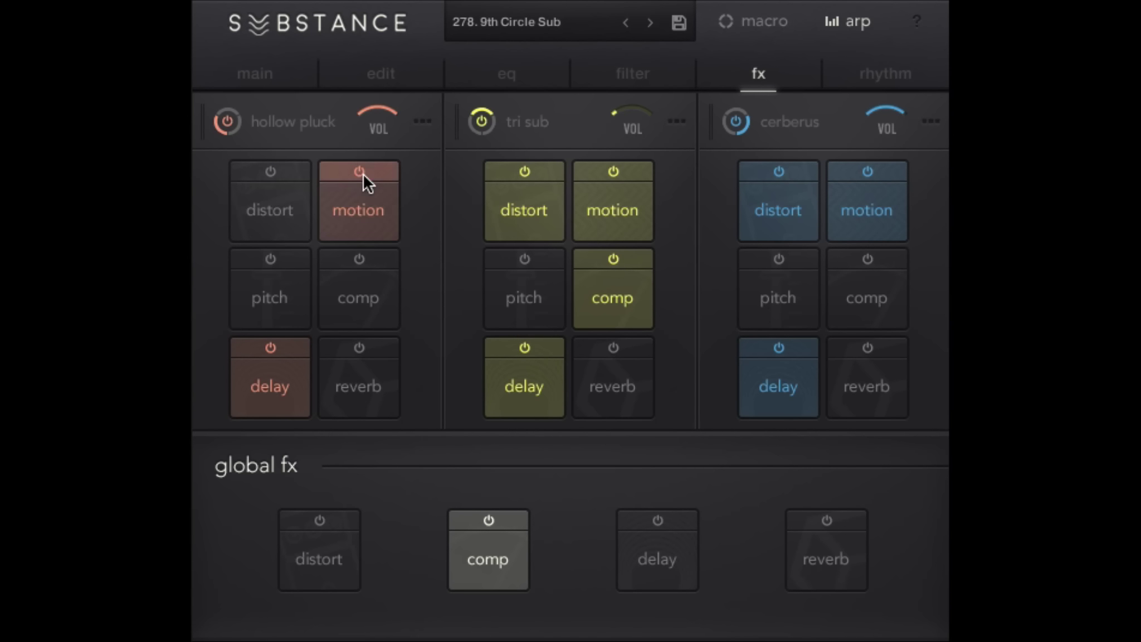
{"action": "left_click", "coordinate": [347, 213]}
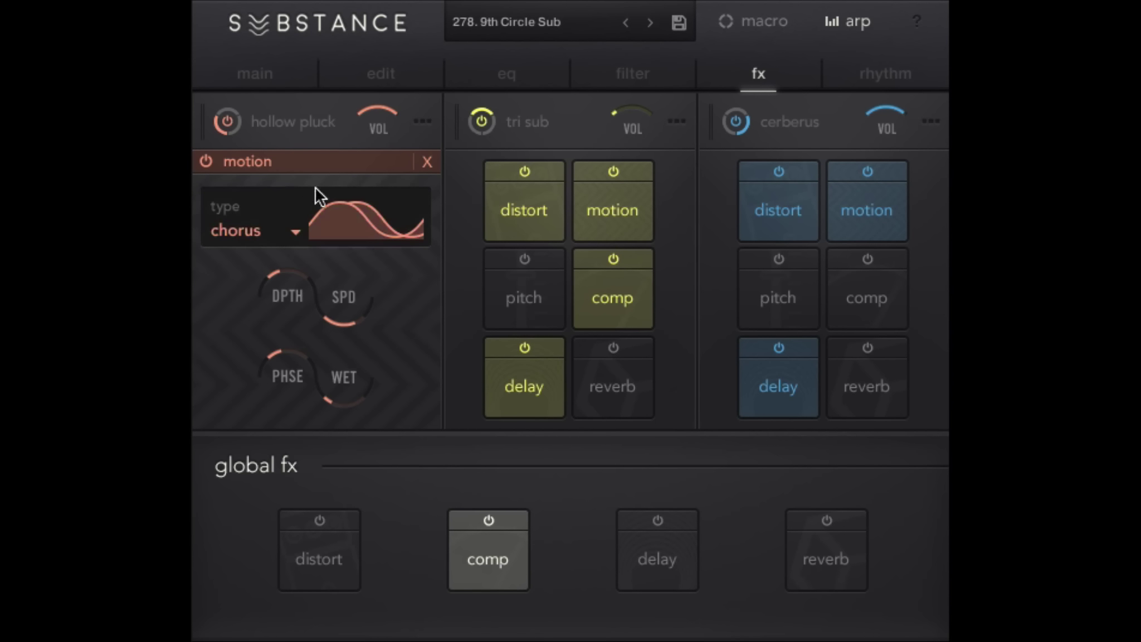
{"action": "left_click", "coordinate": [285, 231]}
{"action": "left_click", "coordinate": [409, 306]}
Show the macro assignments on the rhythm page
{"action": "left_click", "coordinate": [903, 74]}
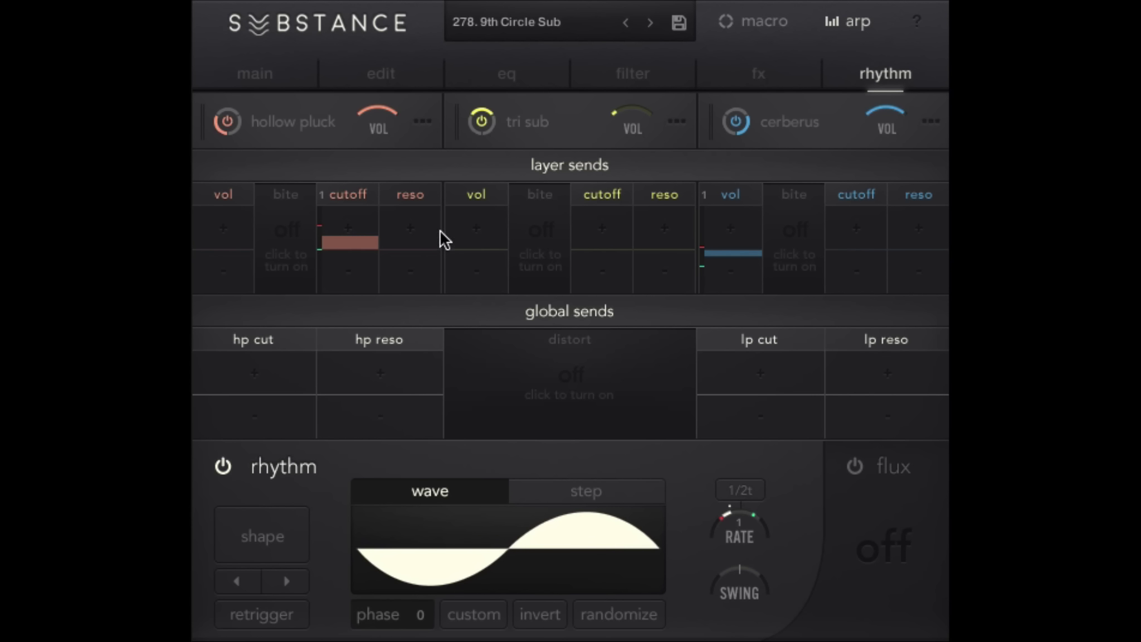
{"action": "left_click", "coordinate": [768, 22]}
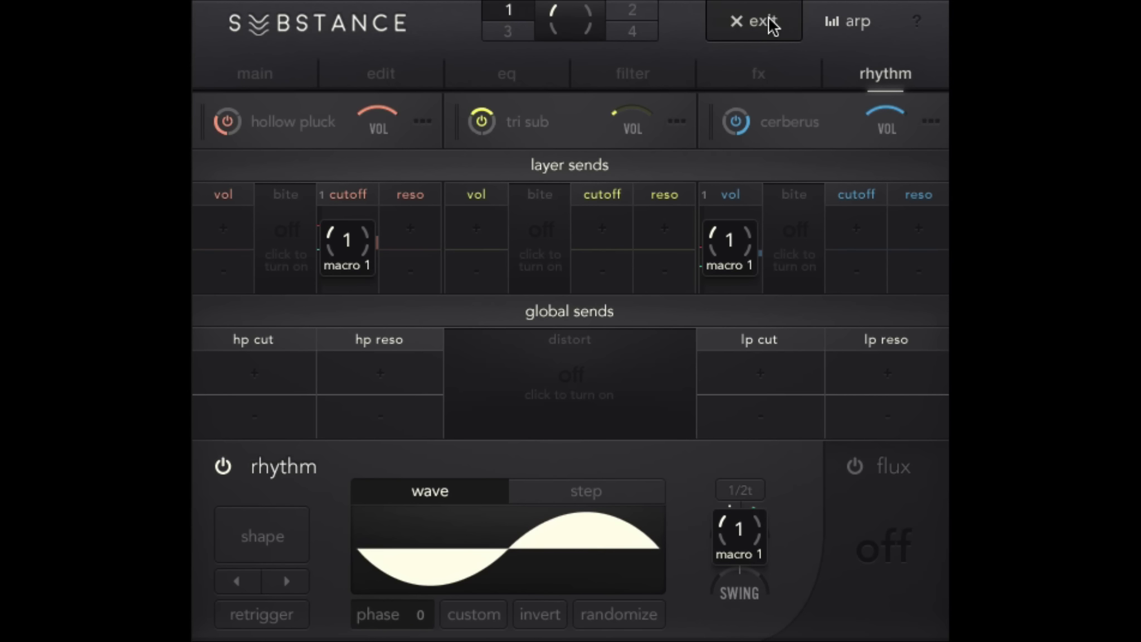
{"action": "left_click", "coordinate": [769, 22]}
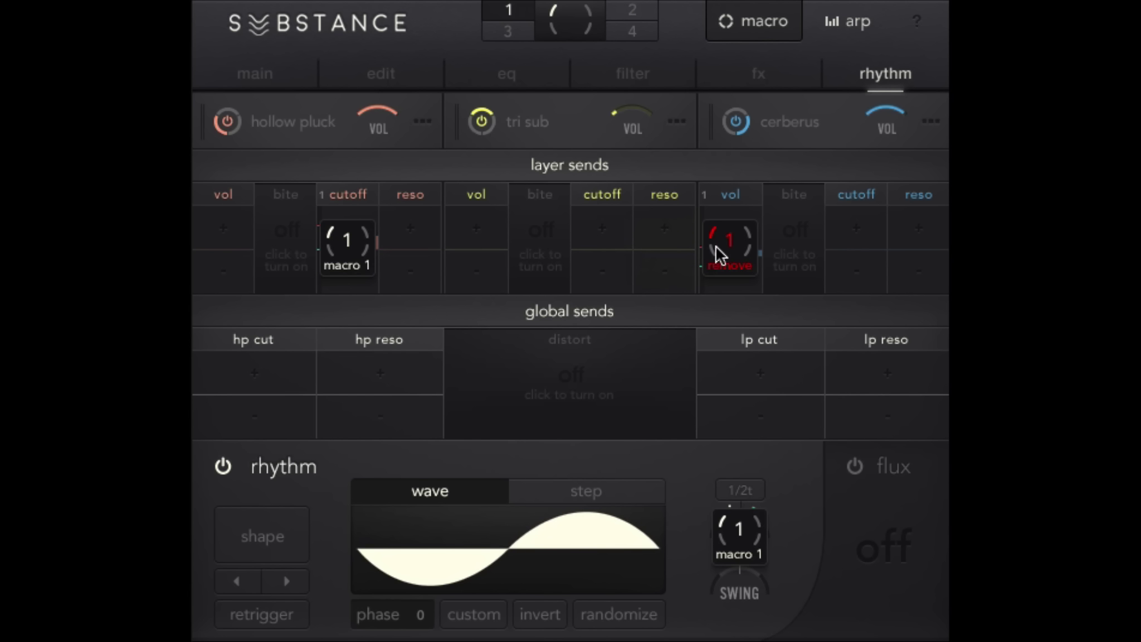
Check which filter page parameters are assigned to macros 1 to 4, and exit macro editing
{"action": "left_click", "coordinate": [635, 71]}
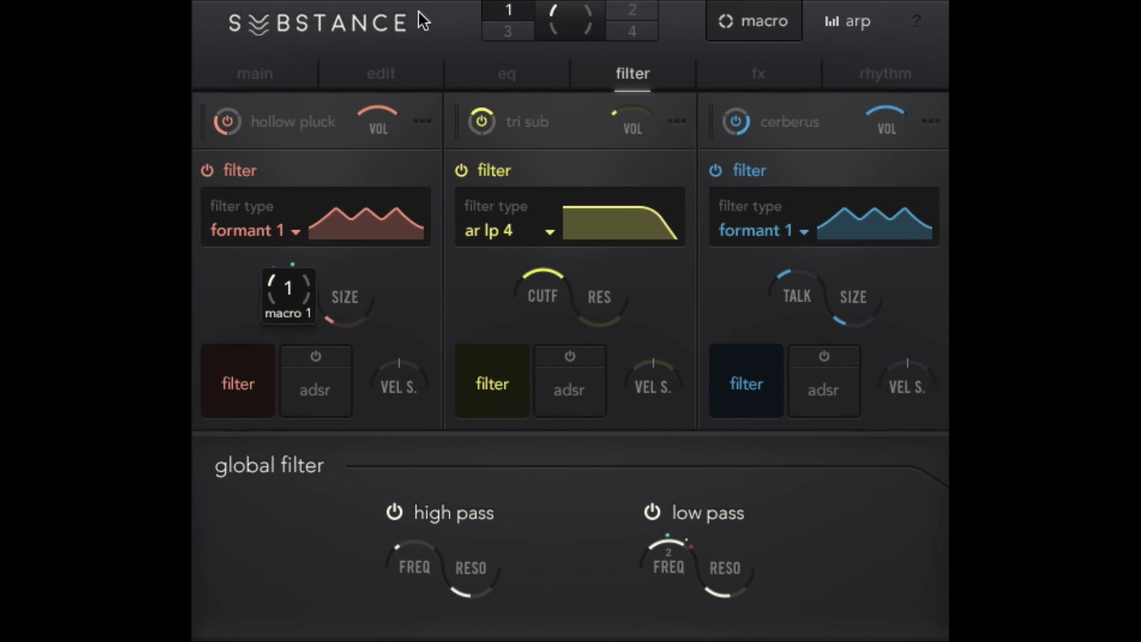
{"action": "left_click", "coordinate": [502, 33]}
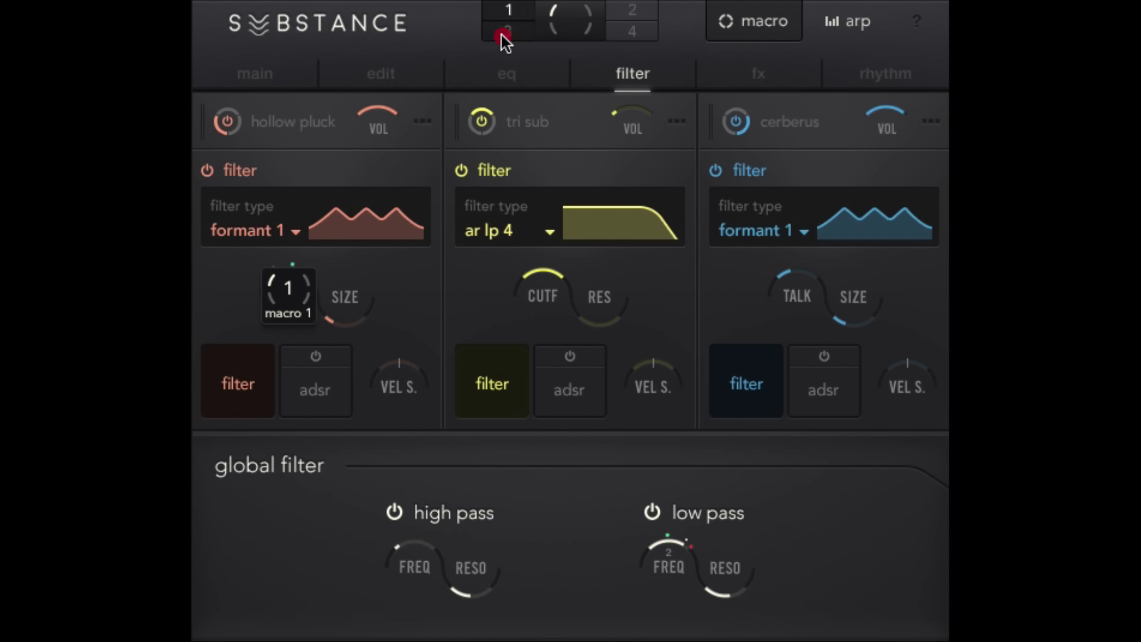
{"action": "left_click", "coordinate": [629, 6]}
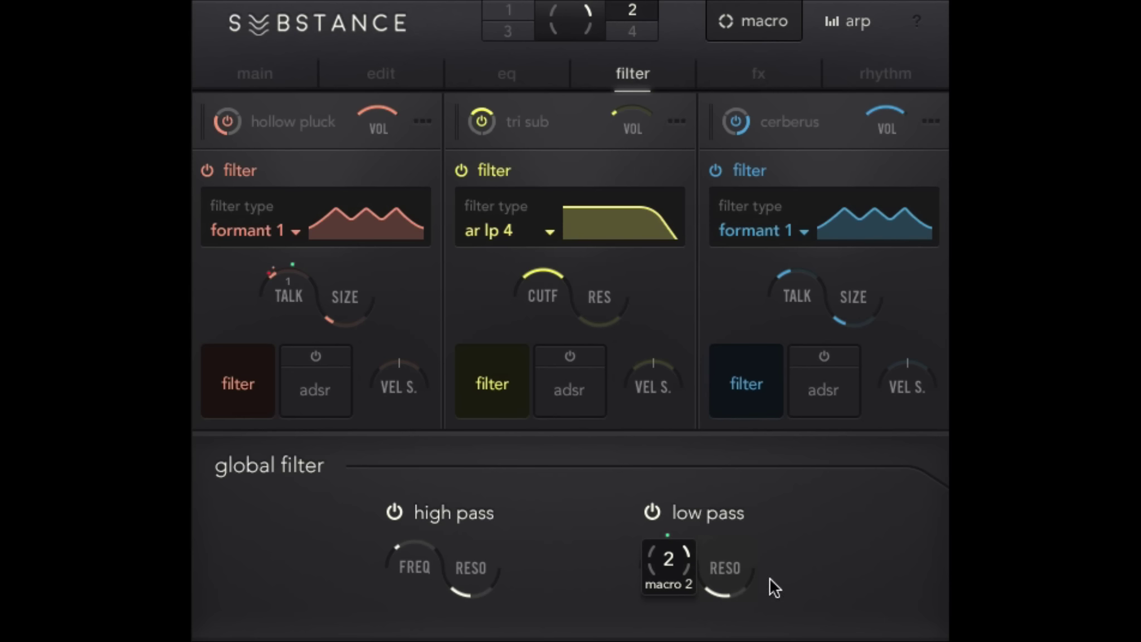
{"action": "left_click", "coordinate": [635, 32]}
{"action": "left_click", "coordinate": [588, 28]}
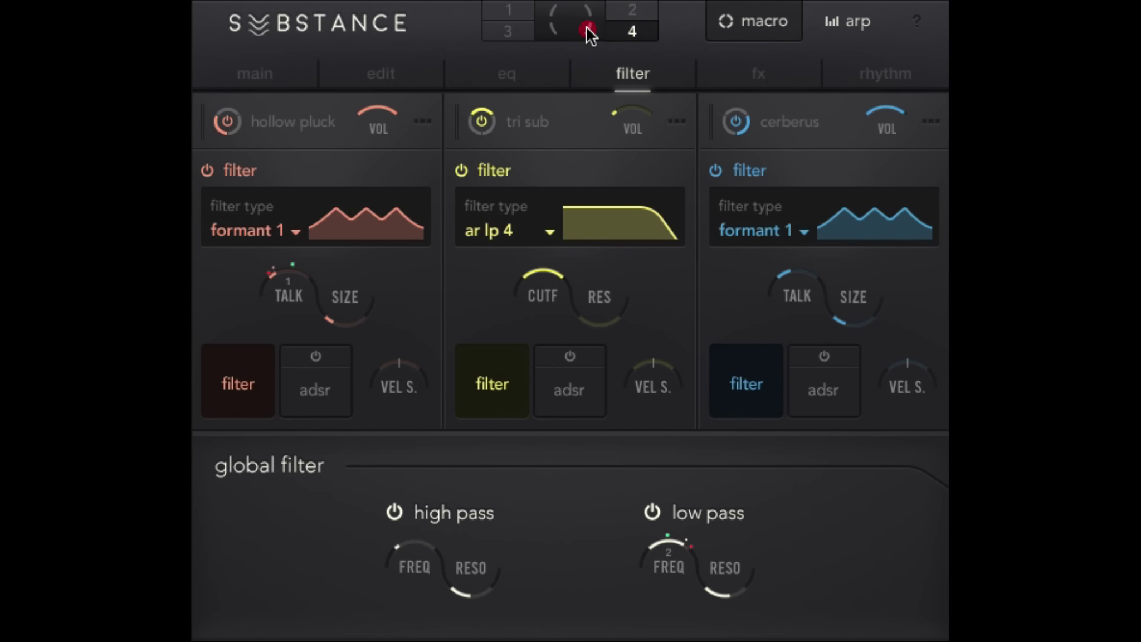
{"action": "left_click", "coordinate": [745, 23]}
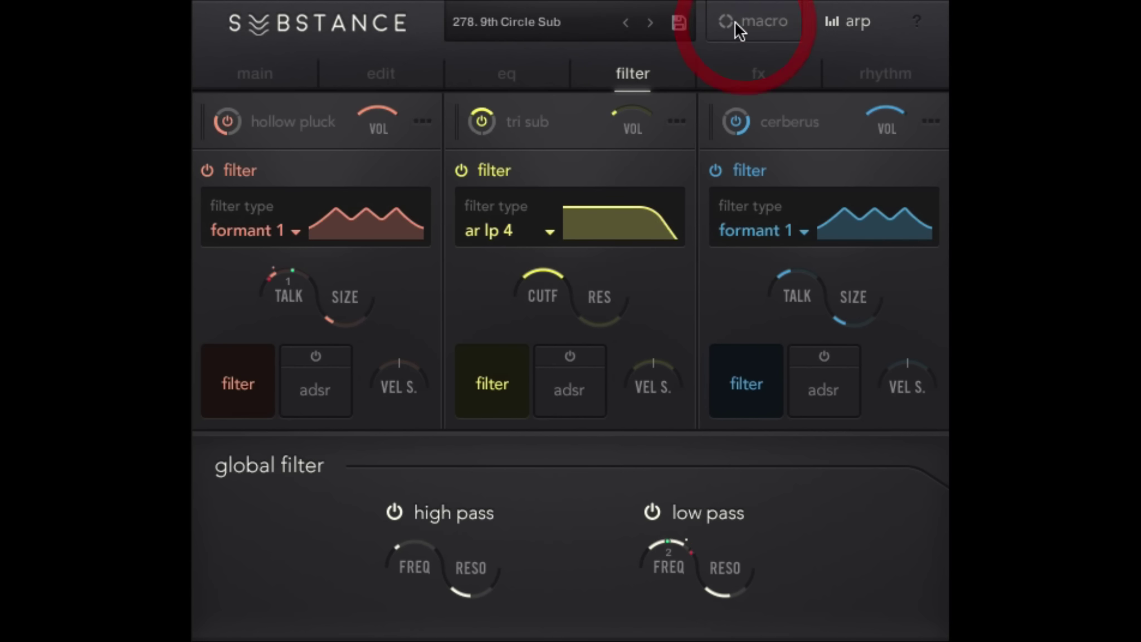
Audition the arpeggiator's up, down, up-down, down-up and random modes
{"action": "left_click", "coordinate": [862, 22]}
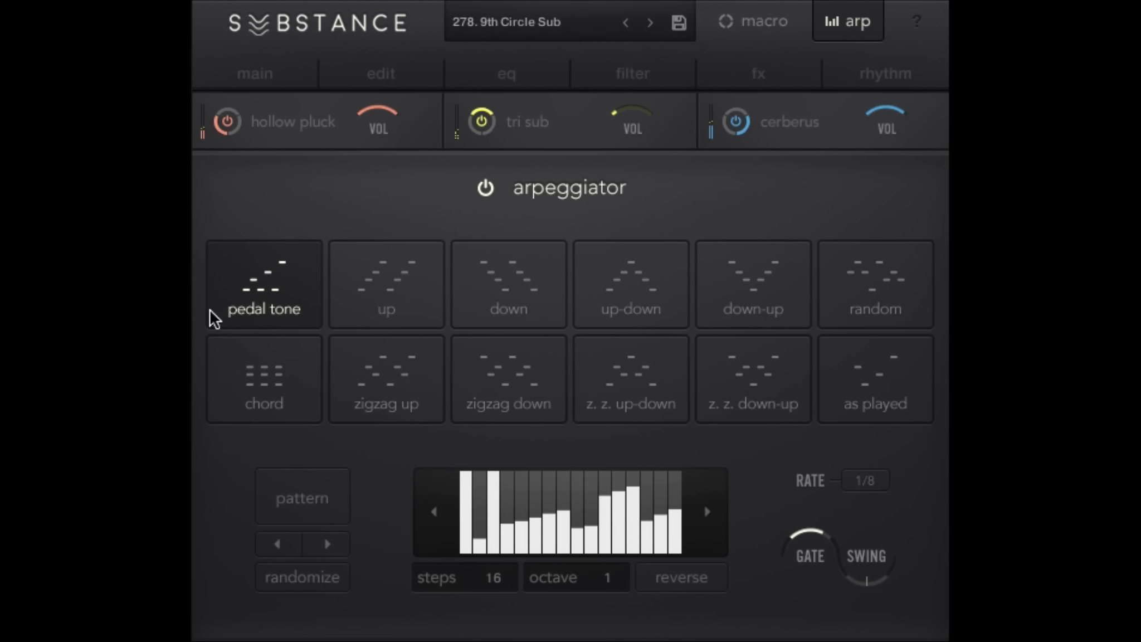
{"action": "left_click", "coordinate": [376, 284]}
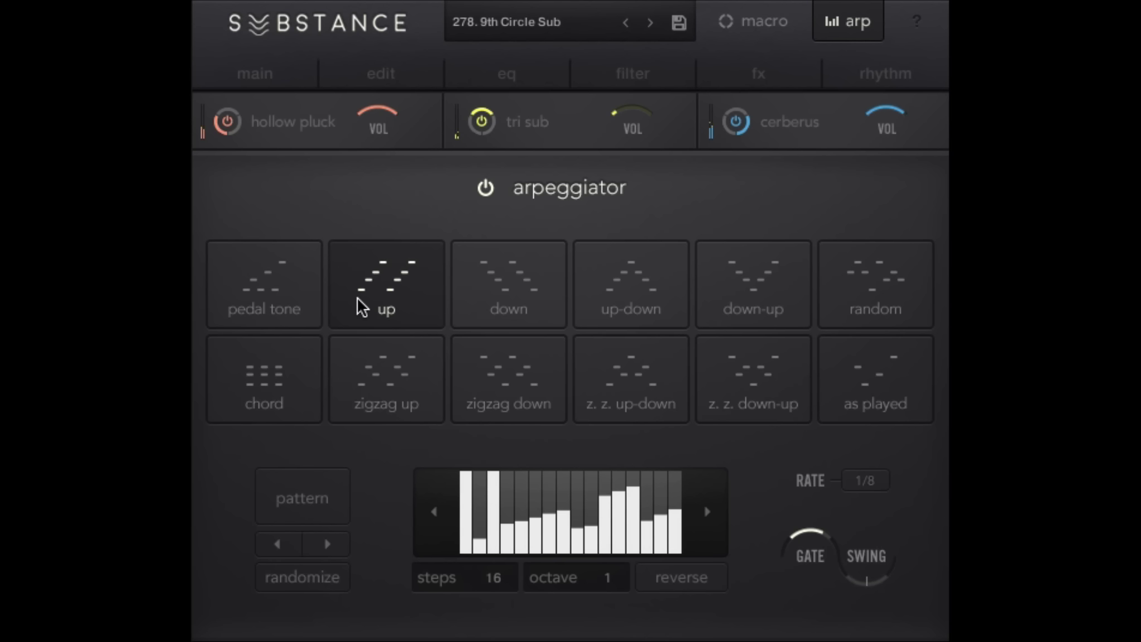
{"action": "left_click", "coordinate": [506, 293]}
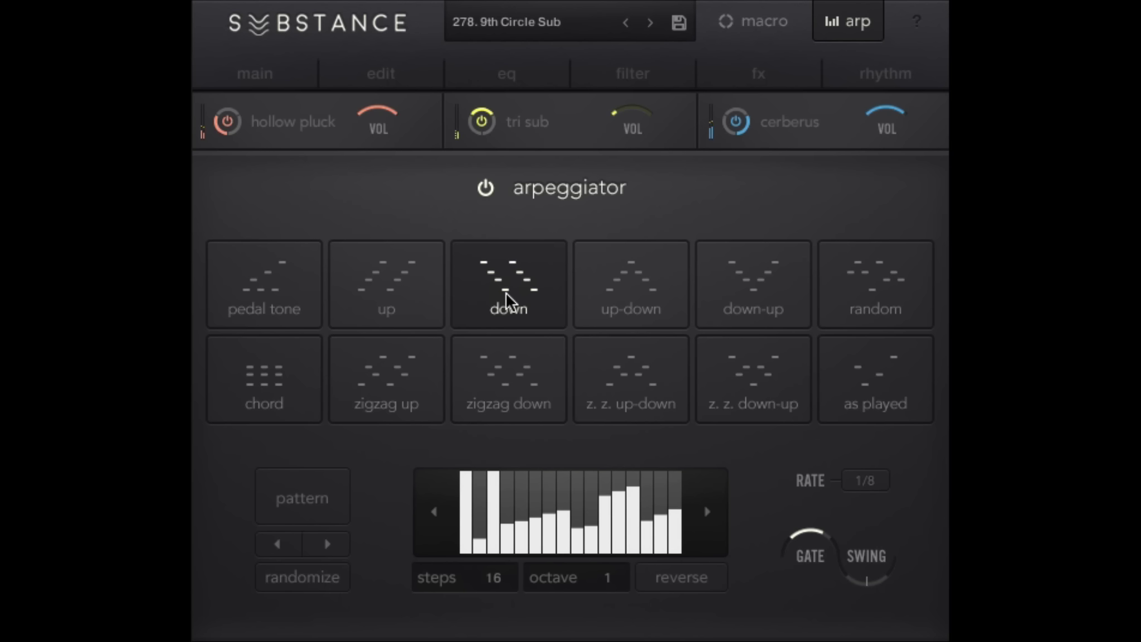
{"action": "left_click", "coordinate": [628, 267]}
{"action": "left_click", "coordinate": [794, 277]}
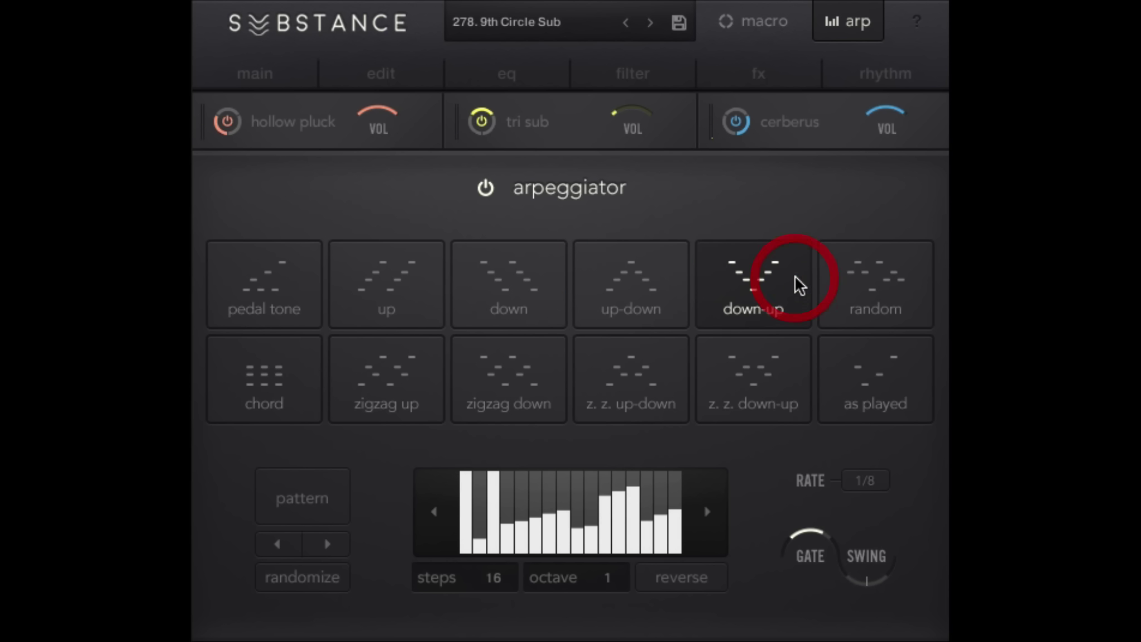
{"action": "left_click", "coordinate": [880, 272]}
Audition the chord and zigzag arpeggiator modes, ending with the arpeggiator set to as played
{"action": "left_click", "coordinate": [256, 393]}
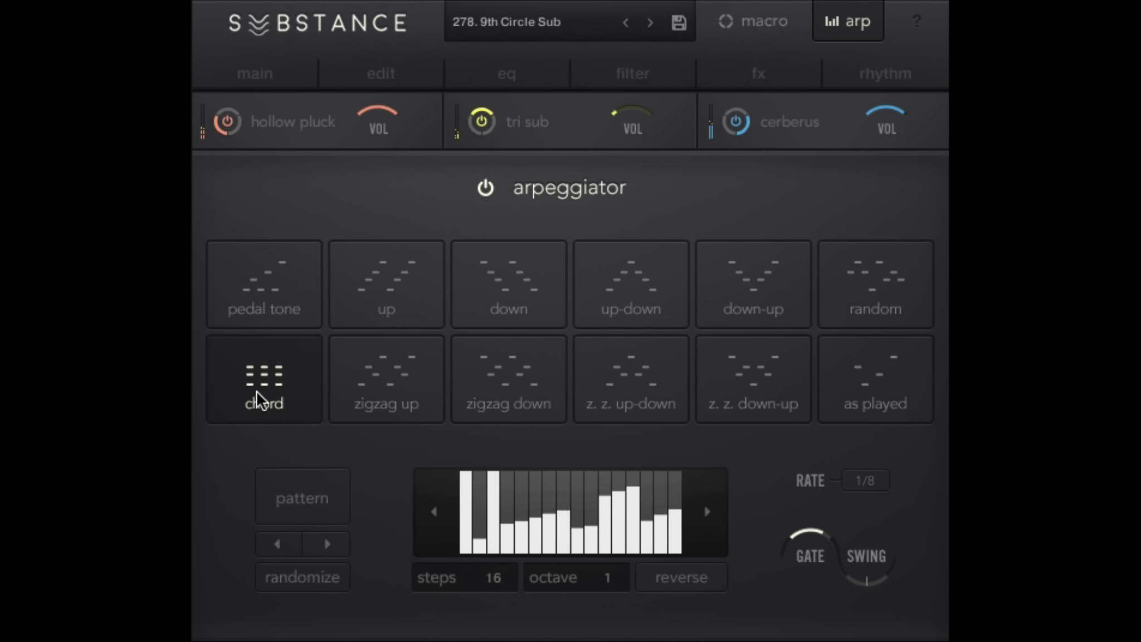
{"action": "left_click", "coordinate": [363, 380]}
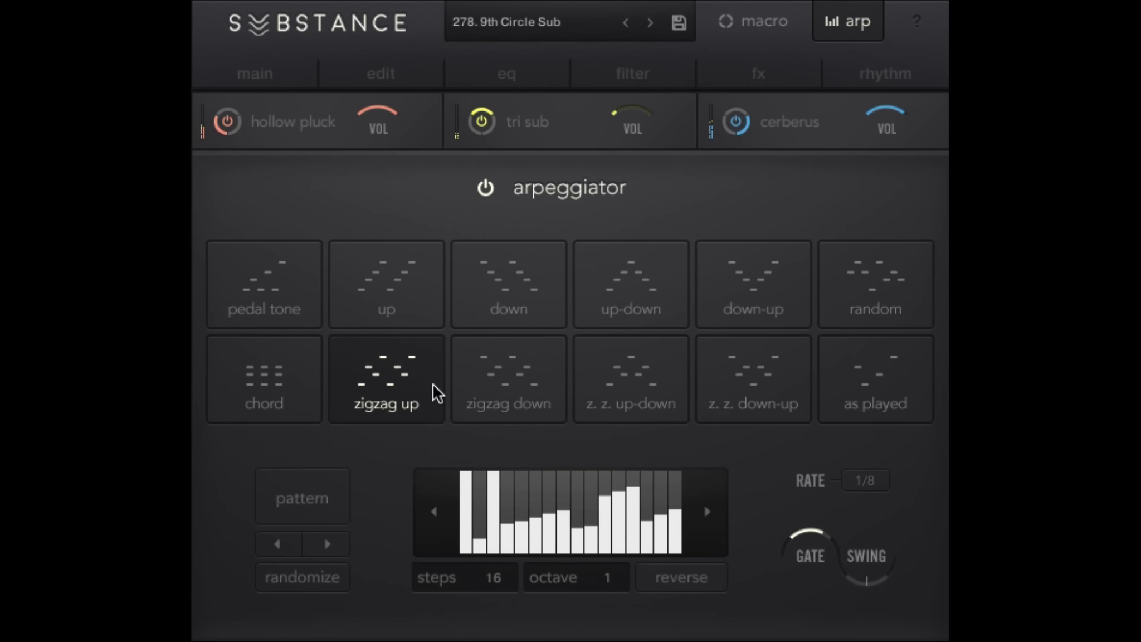
{"action": "left_click", "coordinate": [472, 381]}
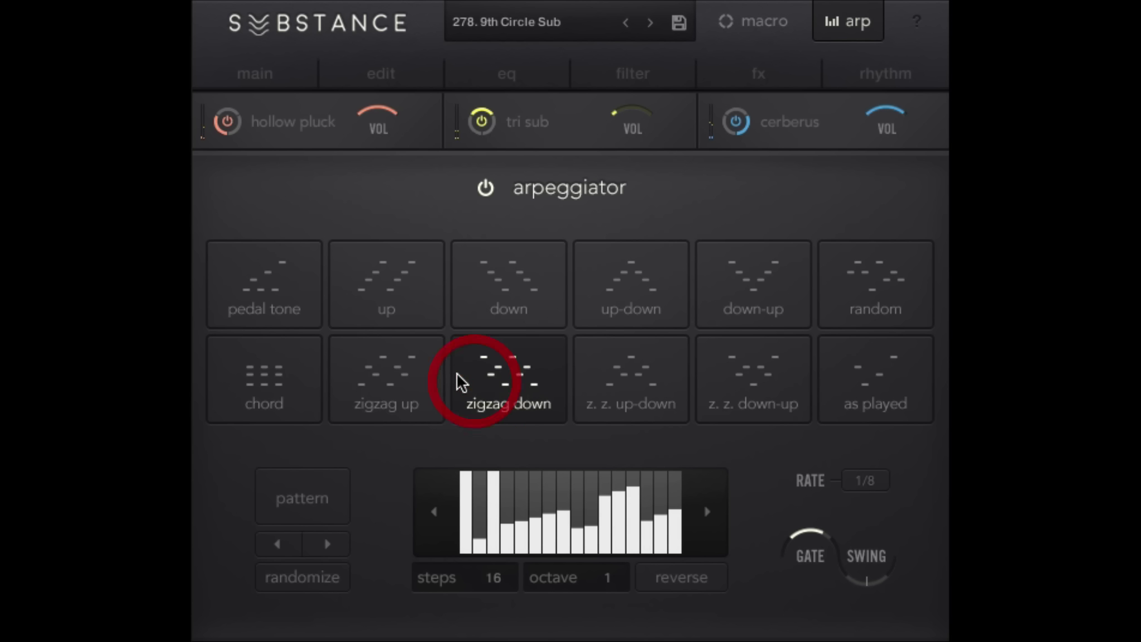
{"action": "left_click", "coordinate": [597, 373]}
{"action": "left_click", "coordinate": [732, 370]}
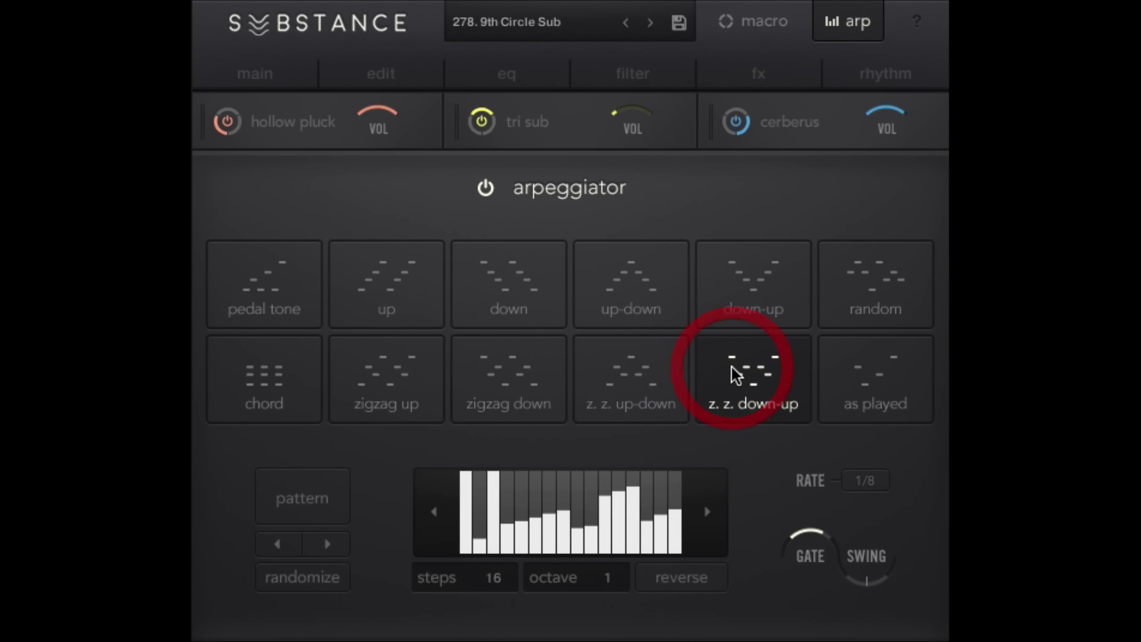
{"action": "left_click", "coordinate": [878, 369]}
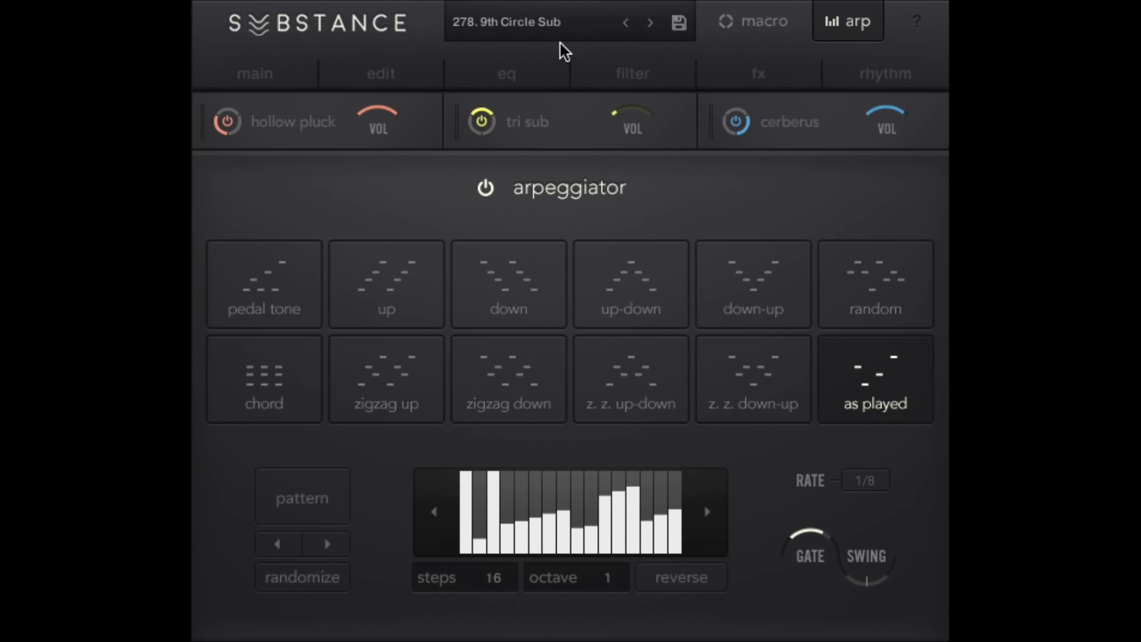
Filter the preset menu by the bass guitar, monophonic and sustain tags
{"action": "left_click", "coordinate": [516, 17]}
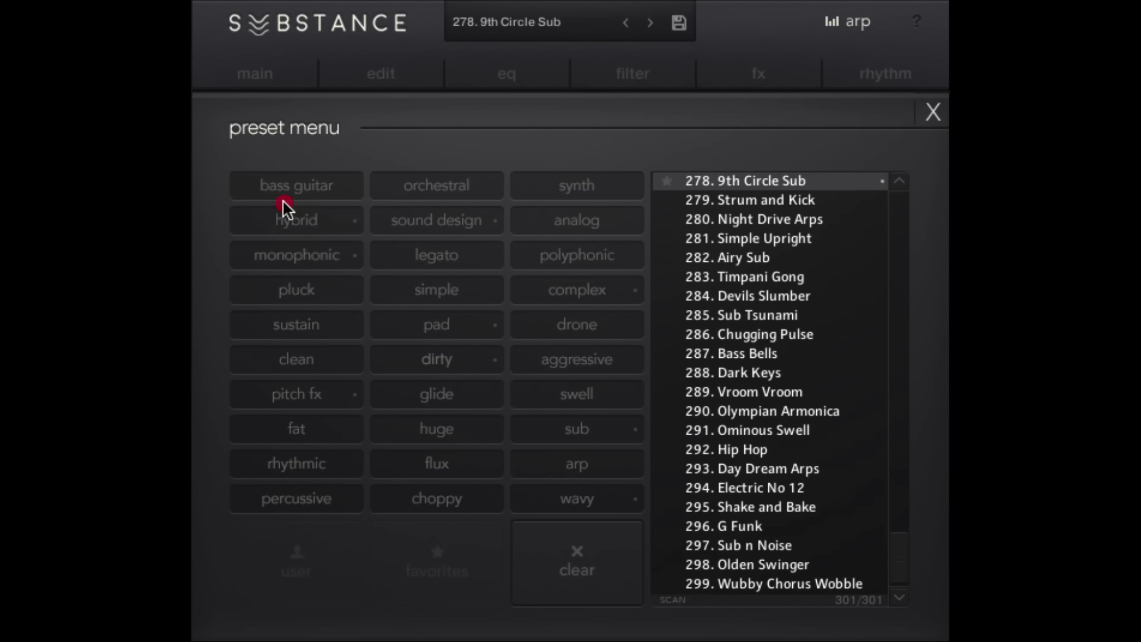
{"action": "left_click", "coordinate": [294, 184]}
{"action": "left_click", "coordinate": [256, 254]}
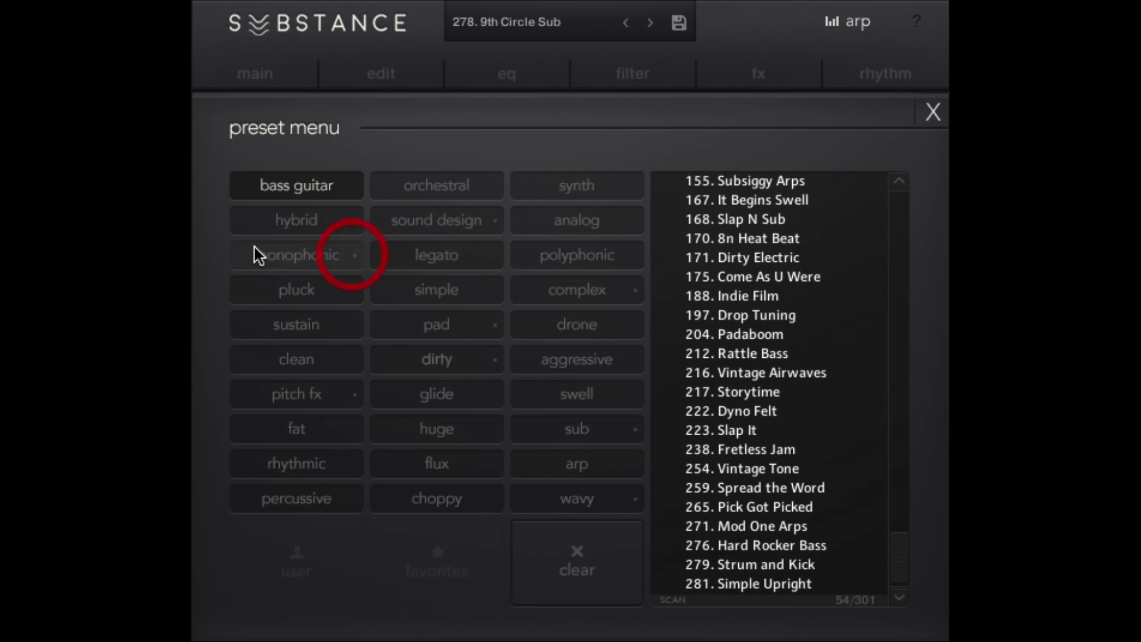
{"action": "left_click", "coordinate": [300, 325]}
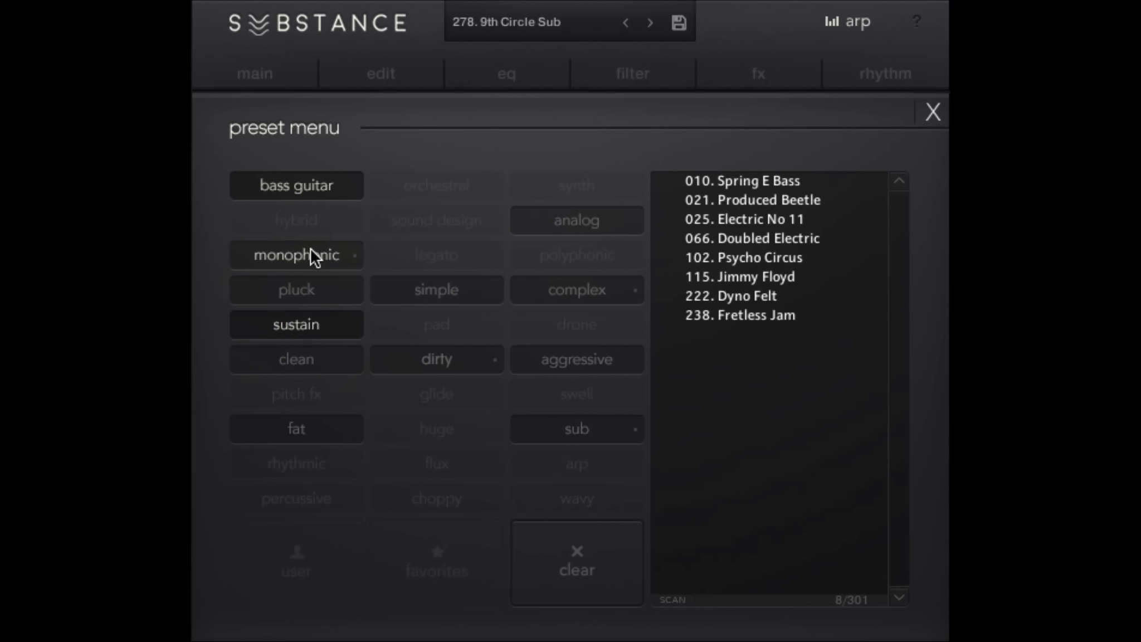
Remove the bass guitar, monophonic and sustain tags and filter the presets by sound design
{"action": "left_click", "coordinate": [320, 184]}
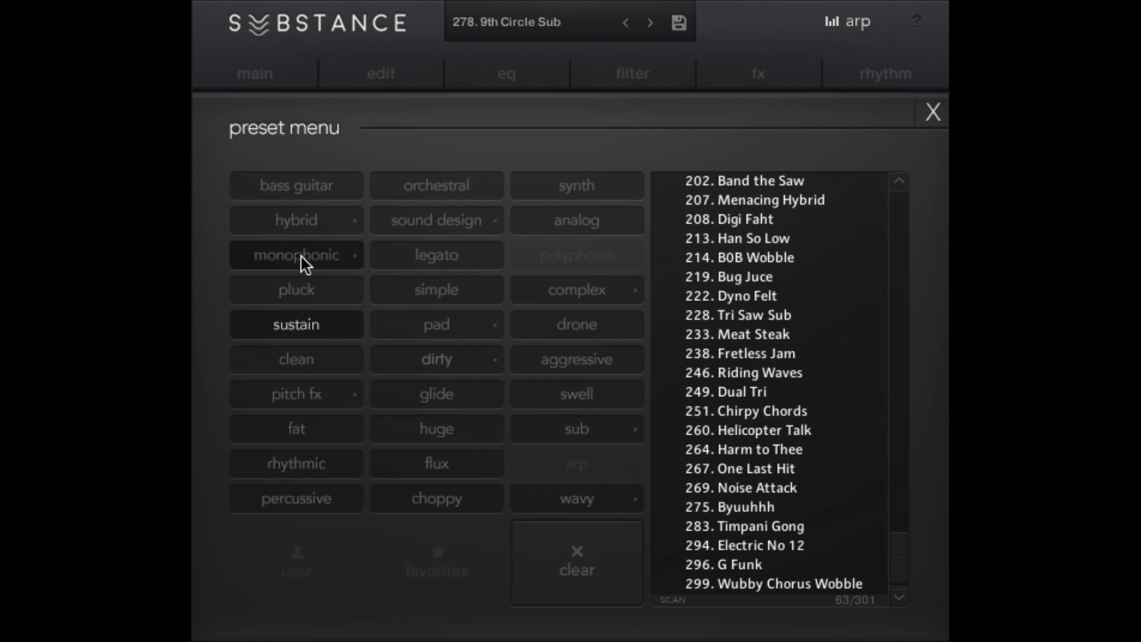
{"action": "left_click", "coordinate": [301, 255]}
{"action": "left_click", "coordinate": [303, 325]}
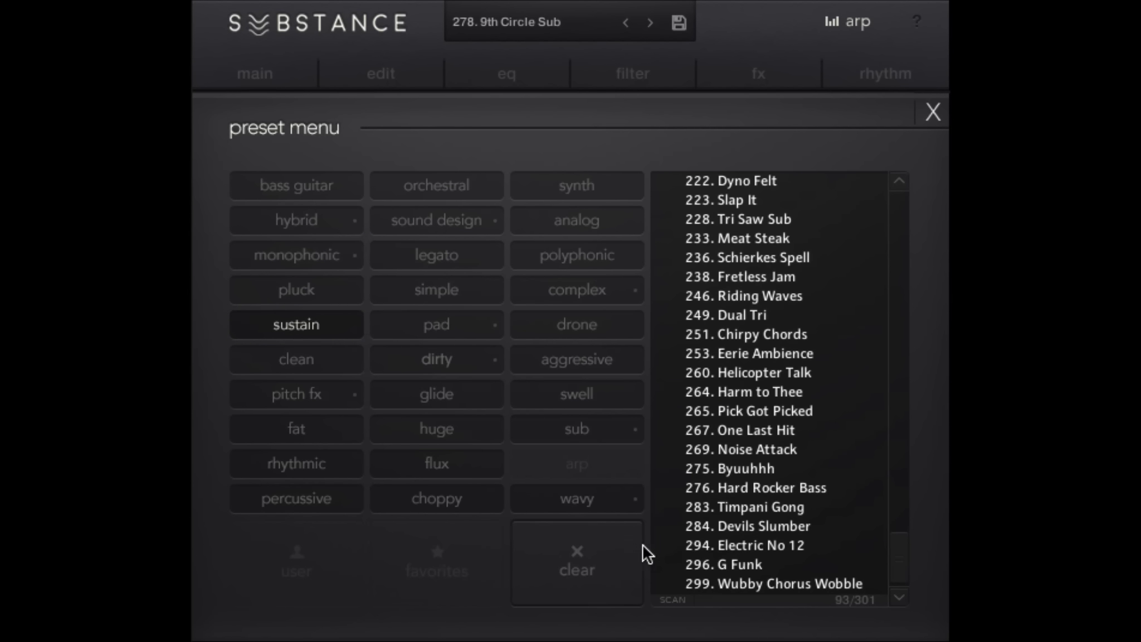
{"action": "left_click", "coordinate": [302, 318]}
{"action": "left_click", "coordinate": [457, 219]}
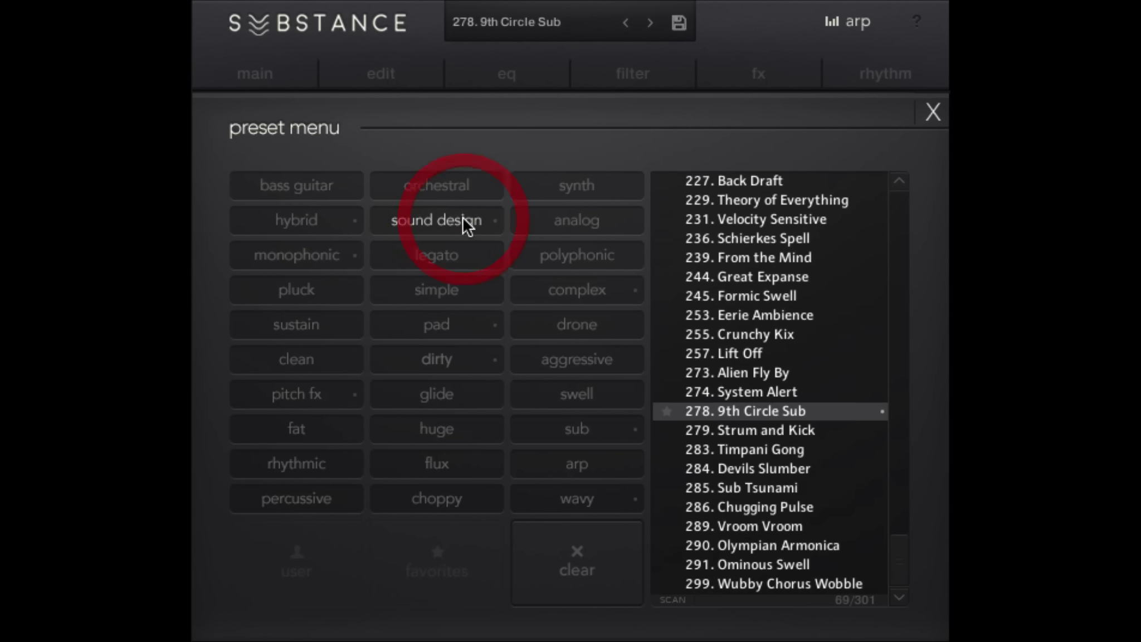
Narrow the sound design presets further by adding the drone, huge and percussive tags
{"action": "left_click", "coordinate": [568, 329]}
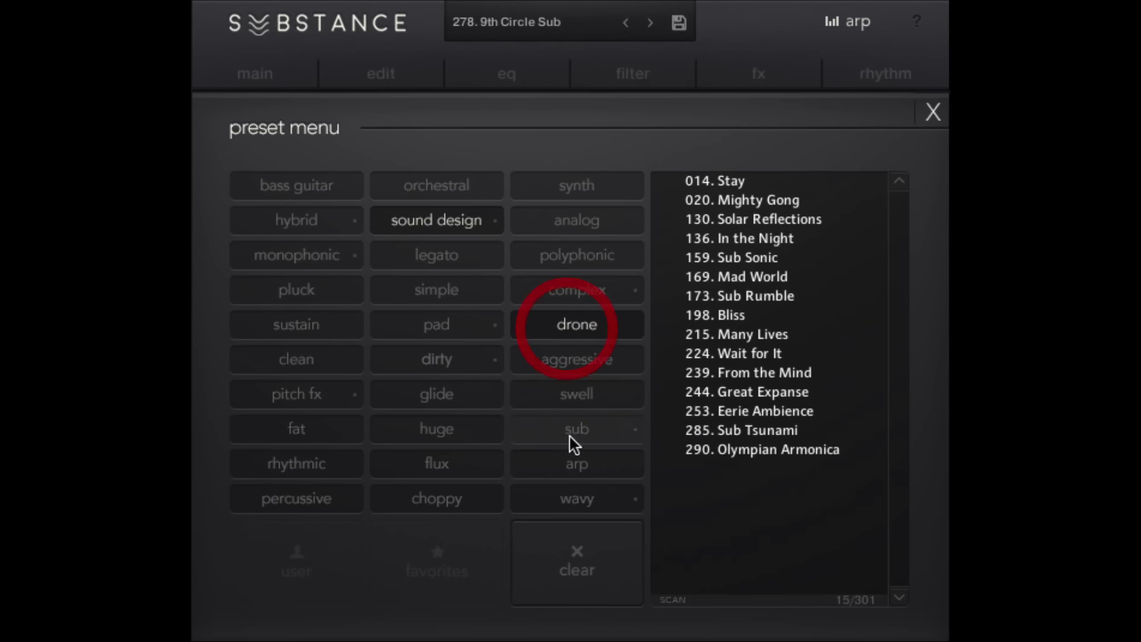
{"action": "left_click", "coordinate": [435, 430]}
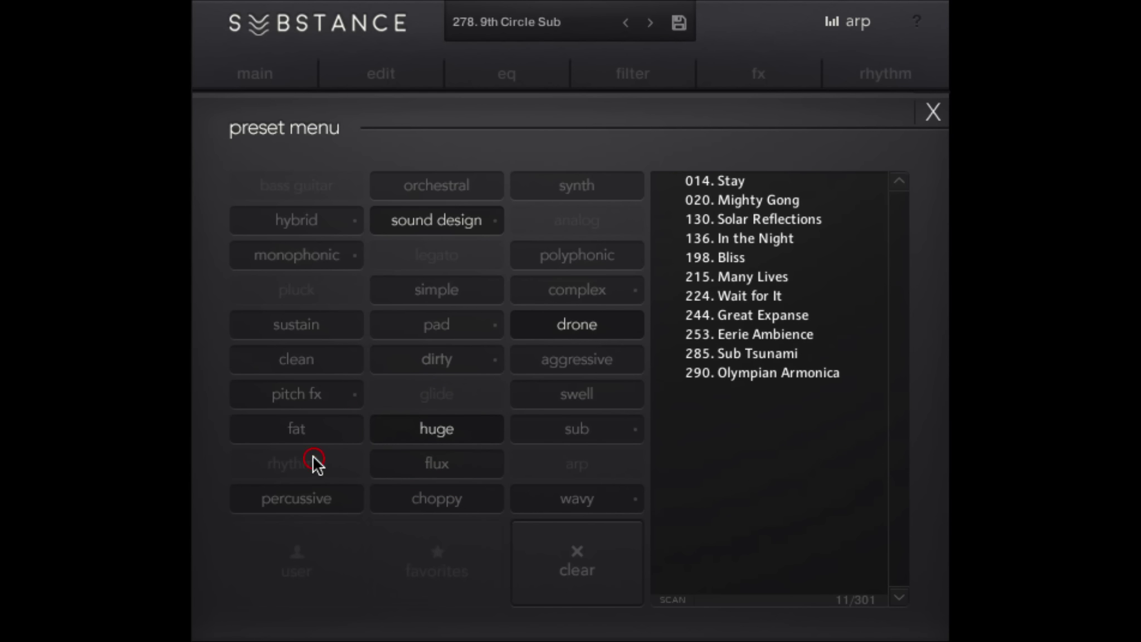
{"action": "left_click", "coordinate": [301, 500]}
Load preset 020. Mighty Gong, discarding the changes to the current preset, and close the preset menu
{"action": "left_click", "coordinate": [768, 181]}
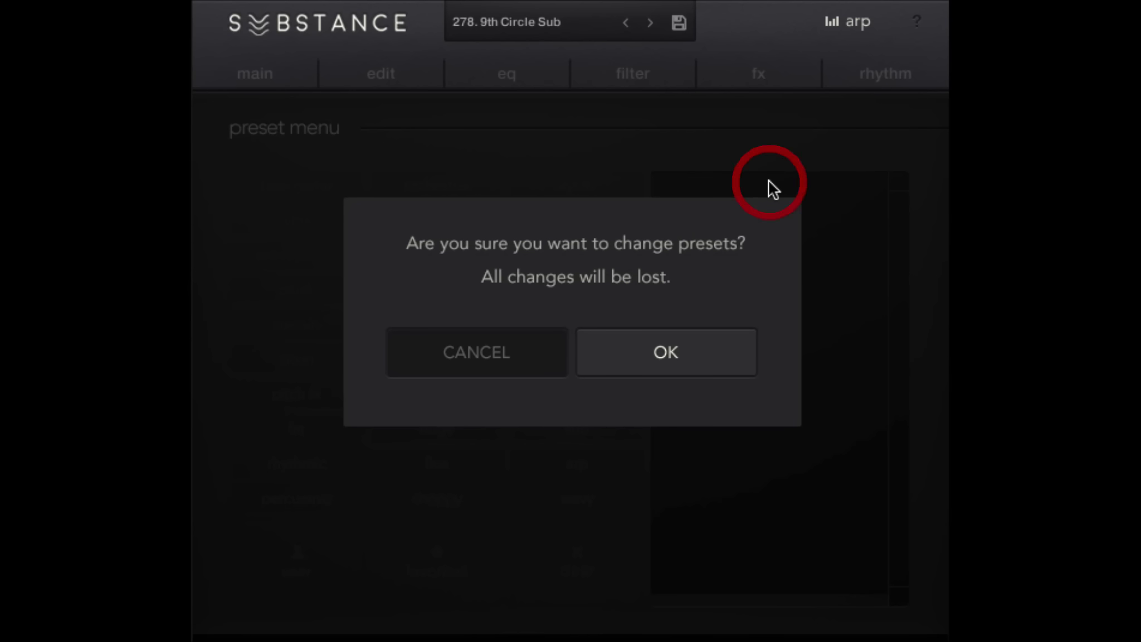
{"action": "left_click", "coordinate": [666, 358]}
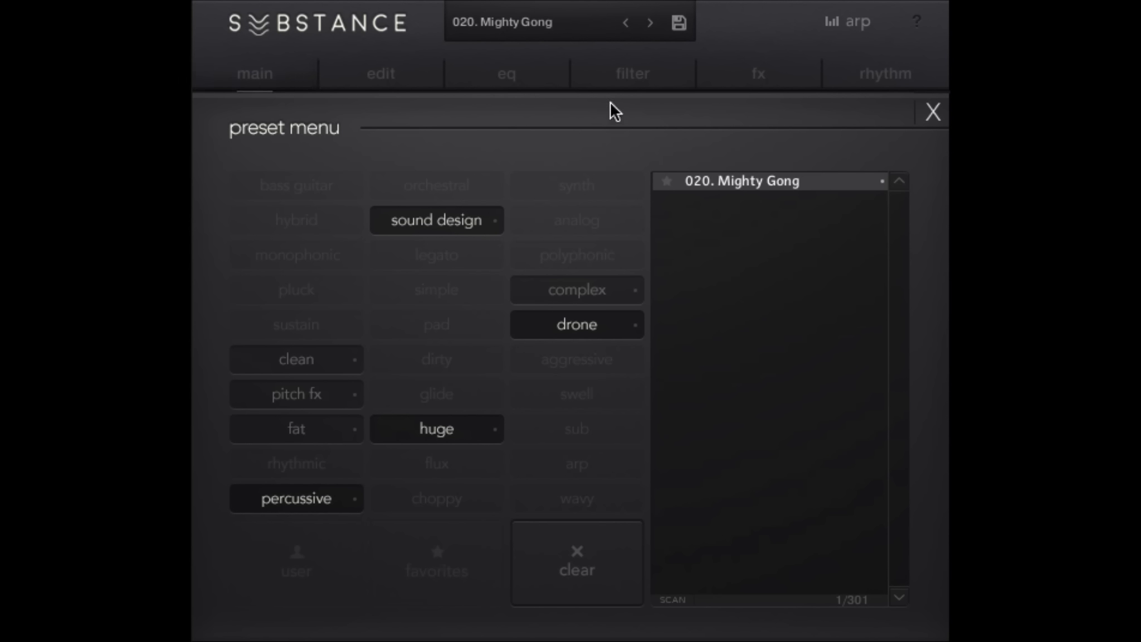
{"action": "left_click", "coordinate": [931, 112]}
Audition several one-shots & impacts sources for the yellow layer, including static boom, reso click and depth charge, and set it to shatter hit
{"action": "left_click", "coordinate": [592, 234]}
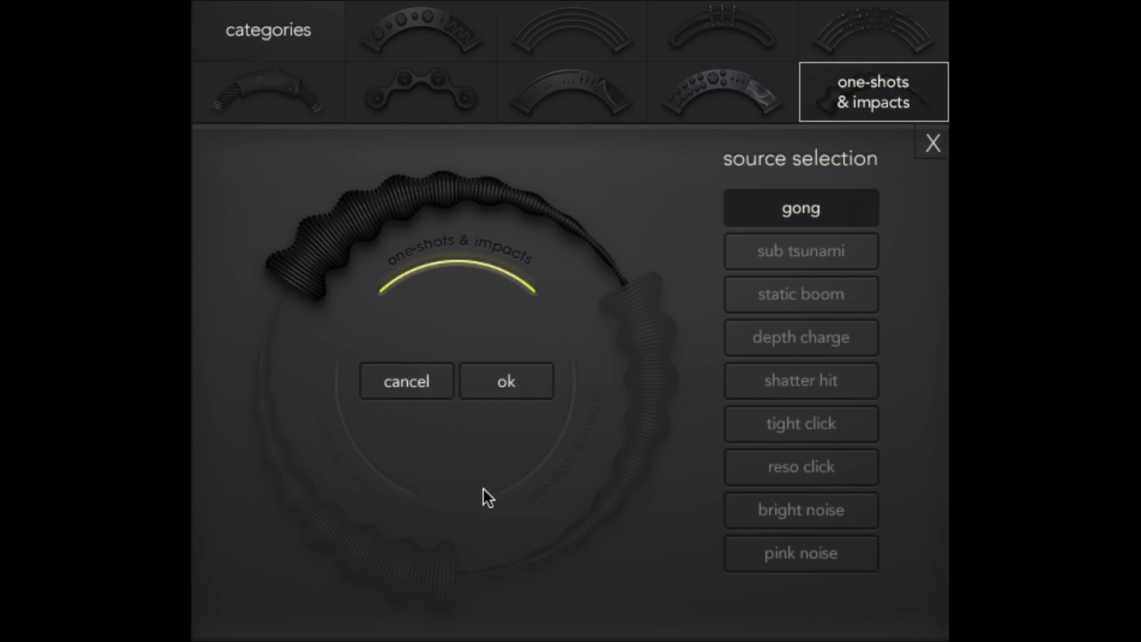
{"action": "left_click", "coordinate": [835, 386]}
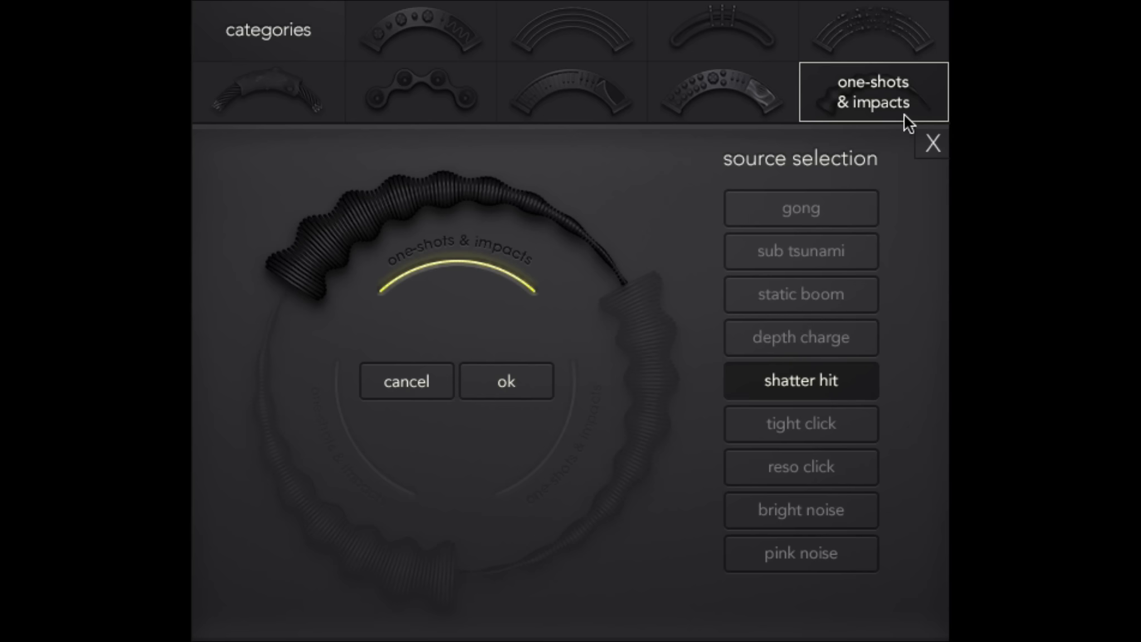
{"action": "left_click", "coordinate": [804, 304]}
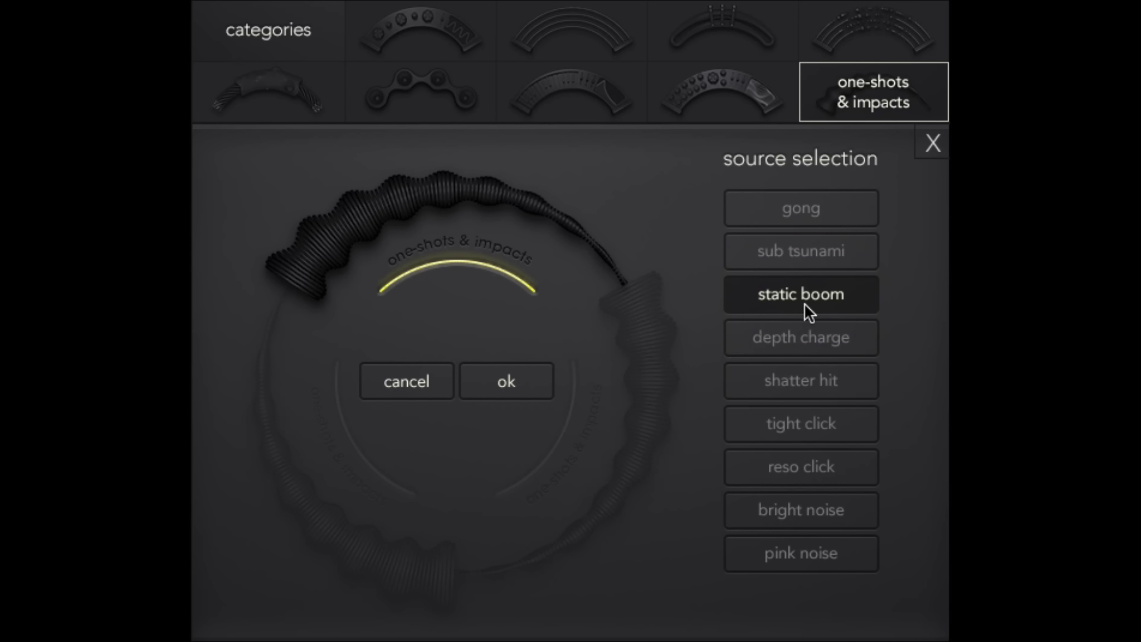
{"action": "left_click", "coordinate": [803, 466]}
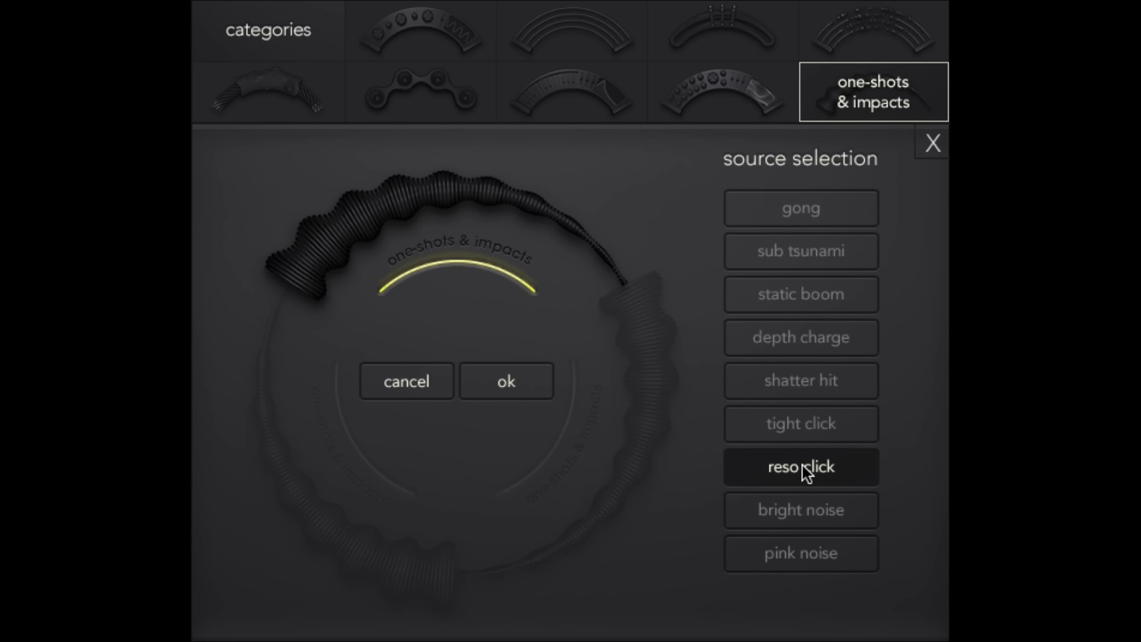
{"action": "left_click", "coordinate": [791, 522]}
{"action": "left_click", "coordinate": [790, 562]}
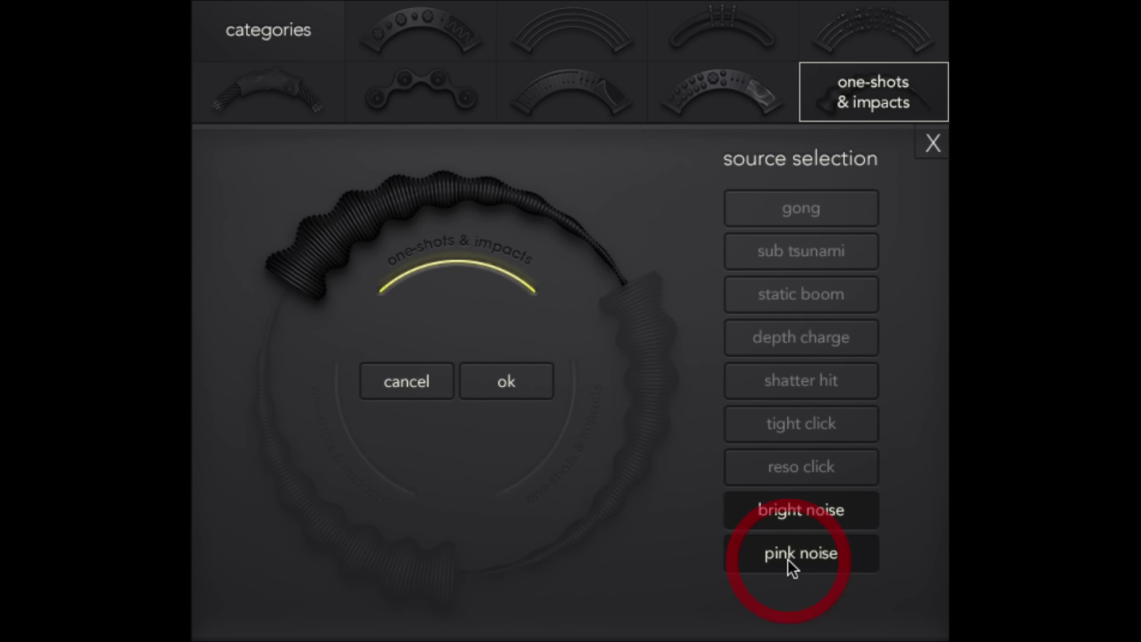
{"action": "left_click", "coordinate": [799, 331]}
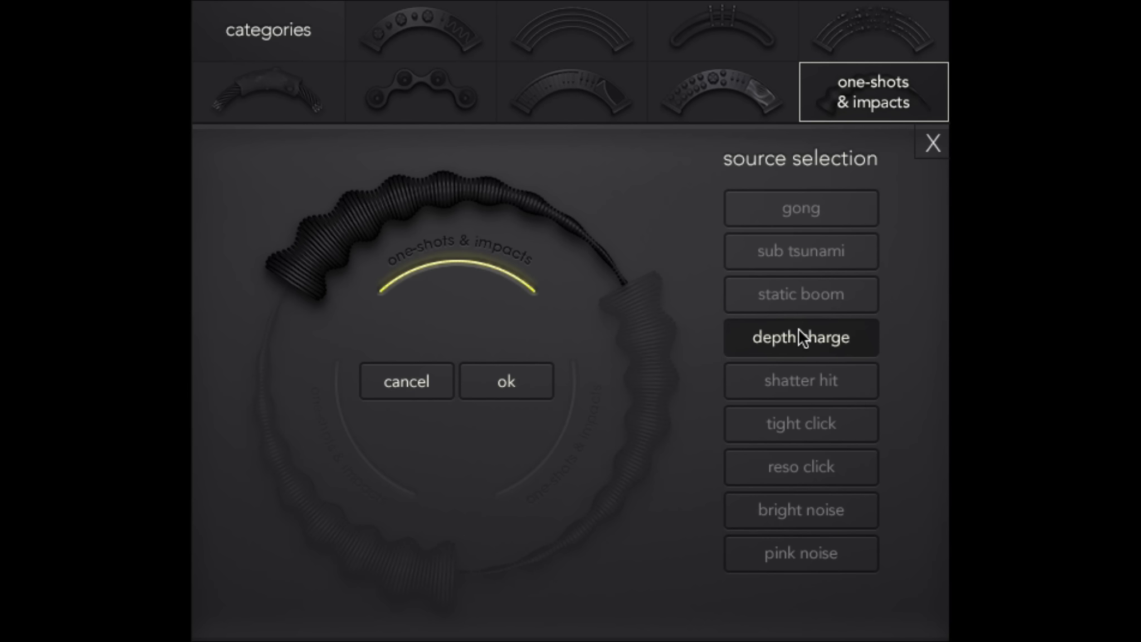
{"action": "left_click", "coordinate": [796, 384]}
{"action": "left_click", "coordinate": [493, 393]}
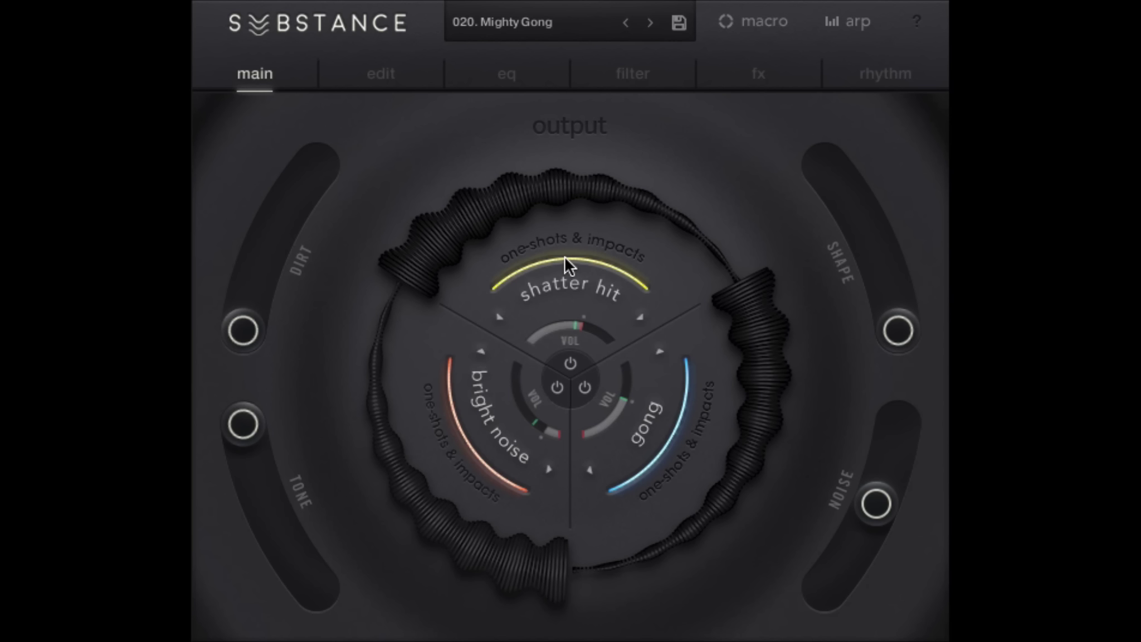
Replace bright noise with gong in the red layer and set that layer's filter type to phaser
{"action": "left_click", "coordinate": [471, 412]}
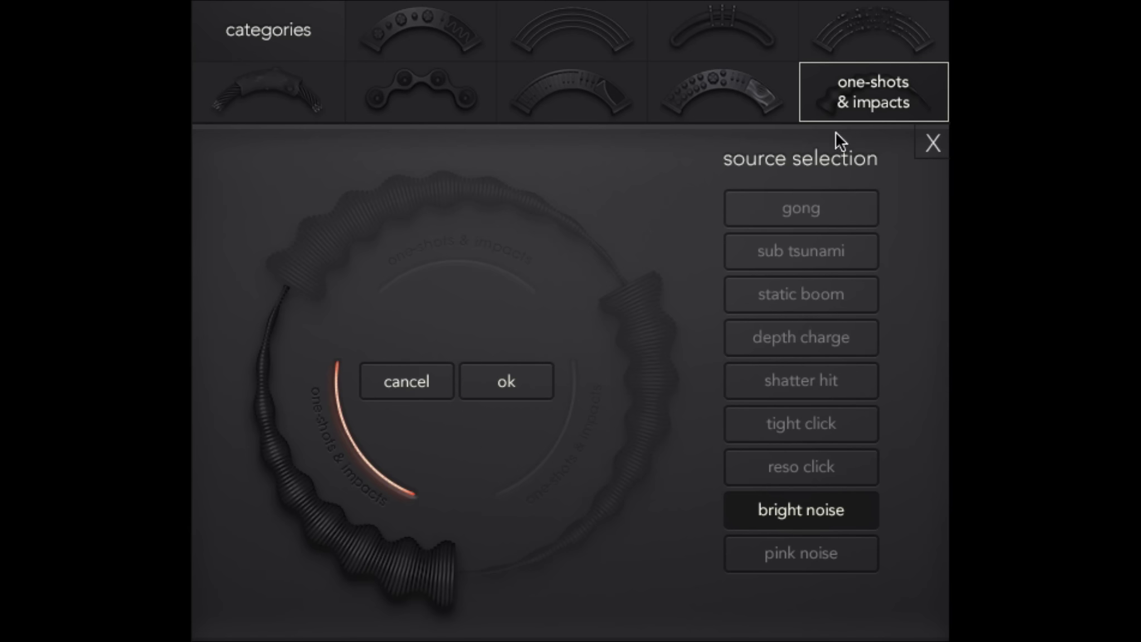
{"action": "left_click", "coordinate": [930, 144]}
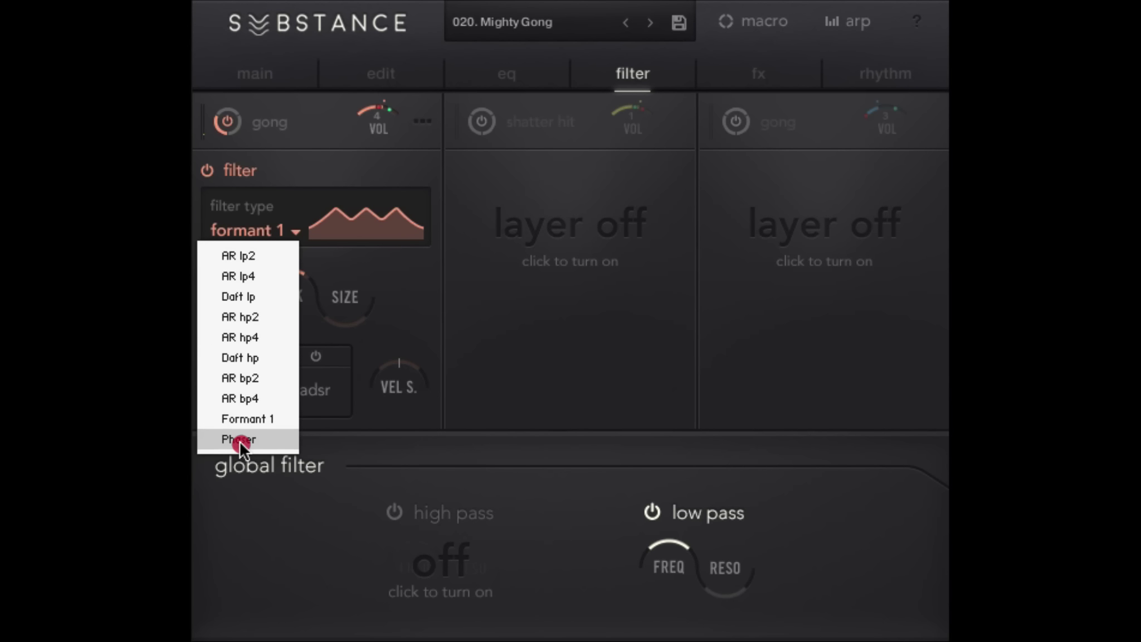
{"action": "left_click", "coordinate": [240, 443]}
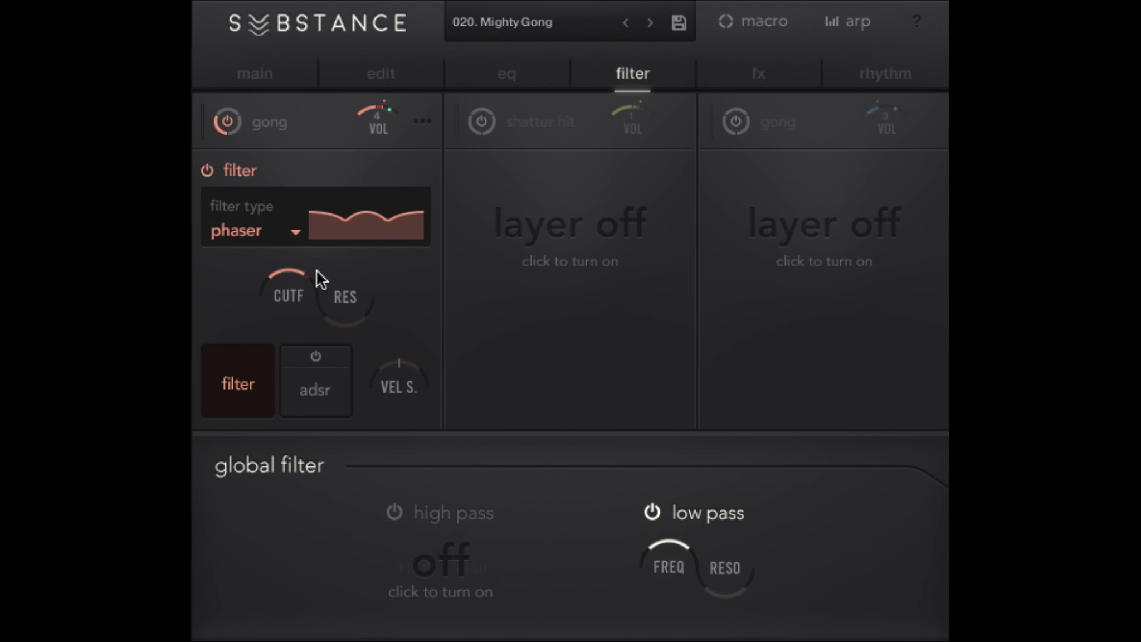
Browse source categories such as synth plucks for the red layer and set its source to rabbit hole from organic hybrids
{"action": "left_click", "coordinate": [281, 72]}
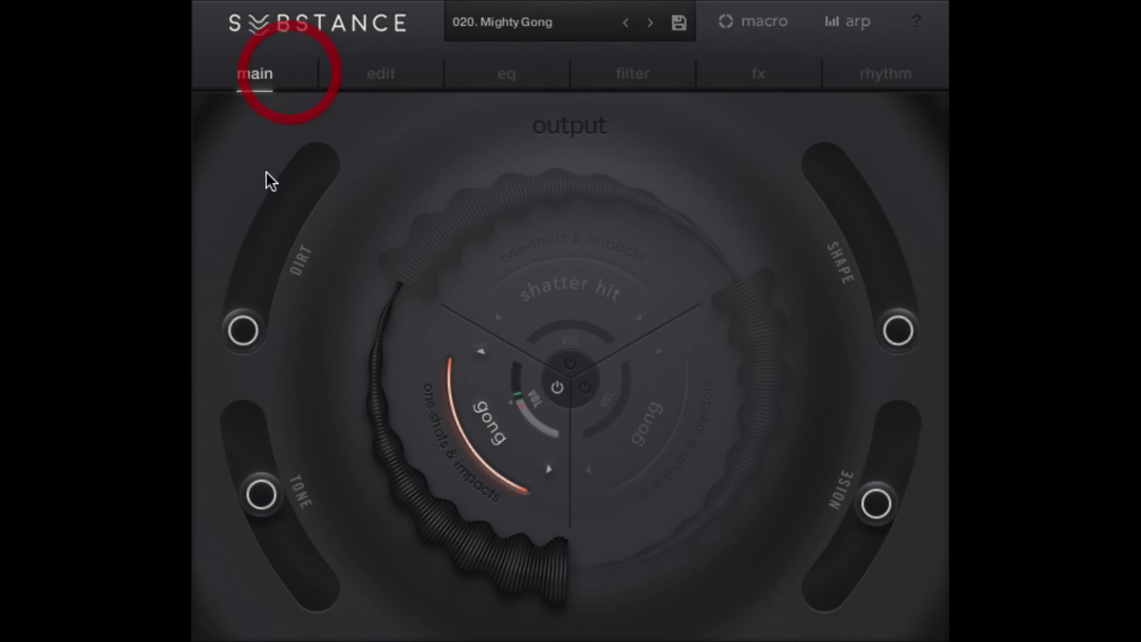
{"action": "left_click", "coordinate": [457, 458]}
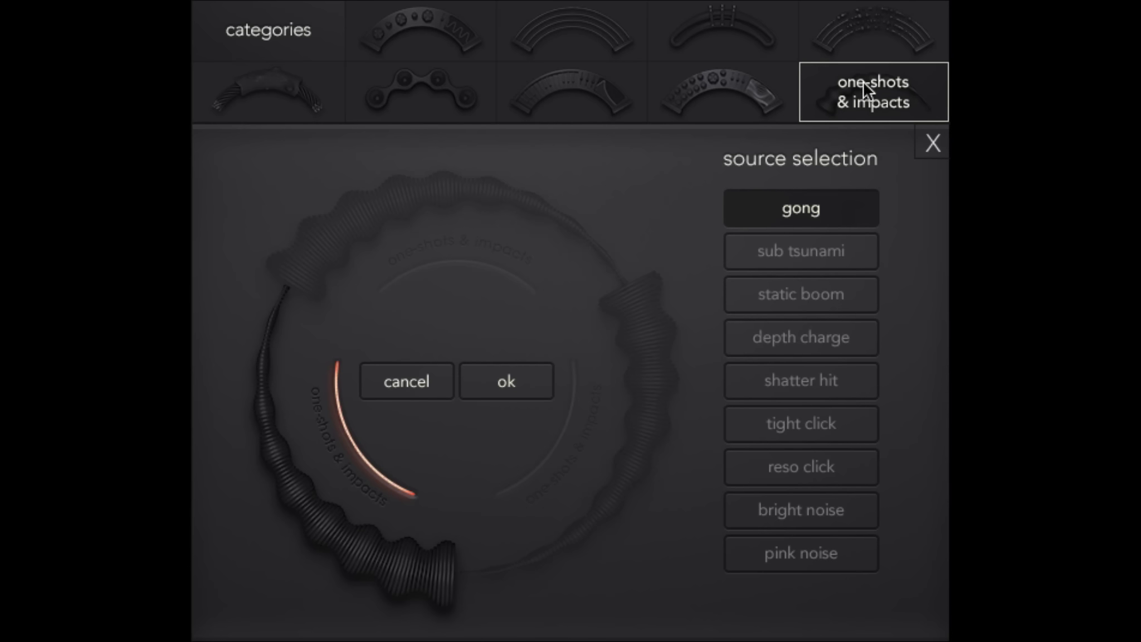
{"action": "left_click", "coordinate": [758, 97]}
{"action": "left_click", "coordinate": [557, 100]}
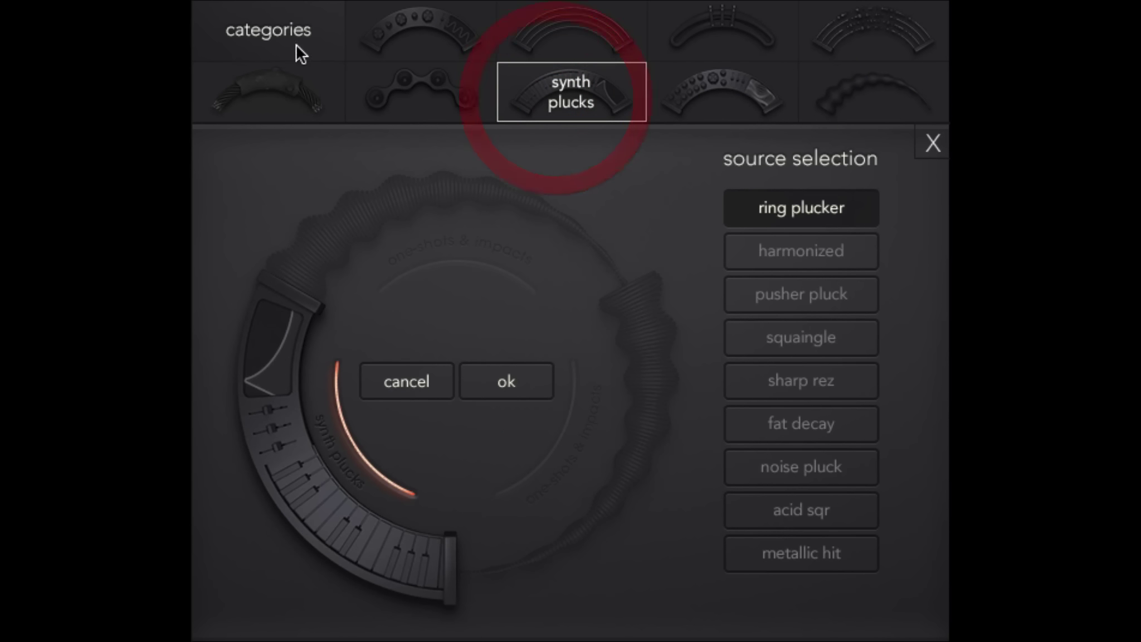
{"action": "left_click", "coordinate": [248, 91]}
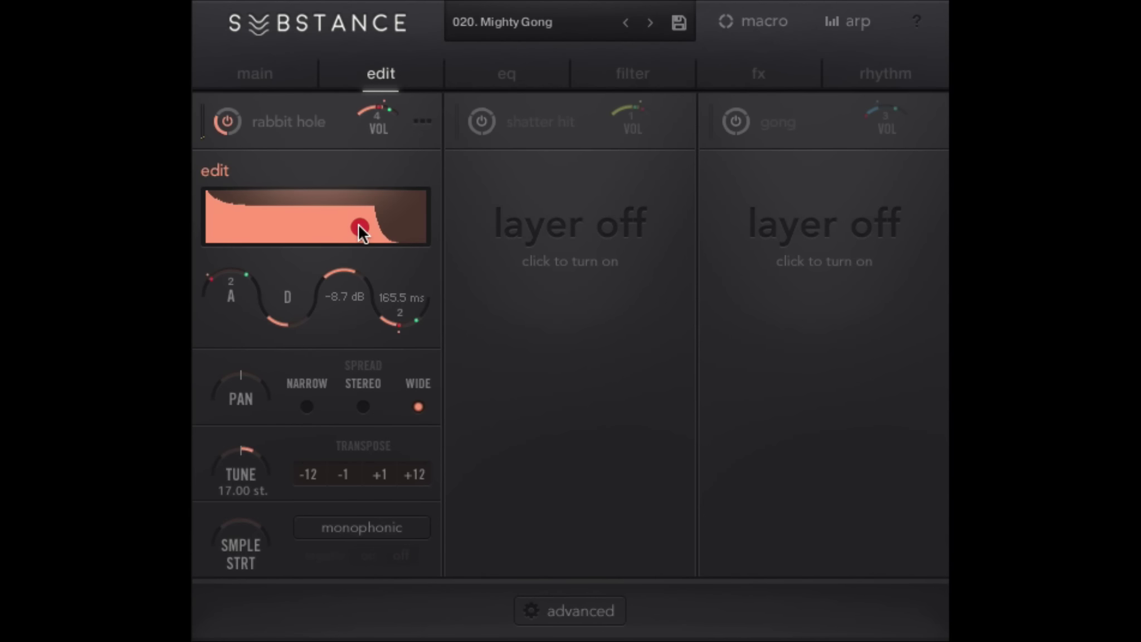
Reshape the rabbit hole layer's envelope with a lower sustain and longer decay, and reset its tuning to 0.00 st
{"action": "left_click", "coordinate": [358, 223]}
{"action": "left_click_drag", "start_coordinate": [334, 278], "coordinate": [317, 333]}
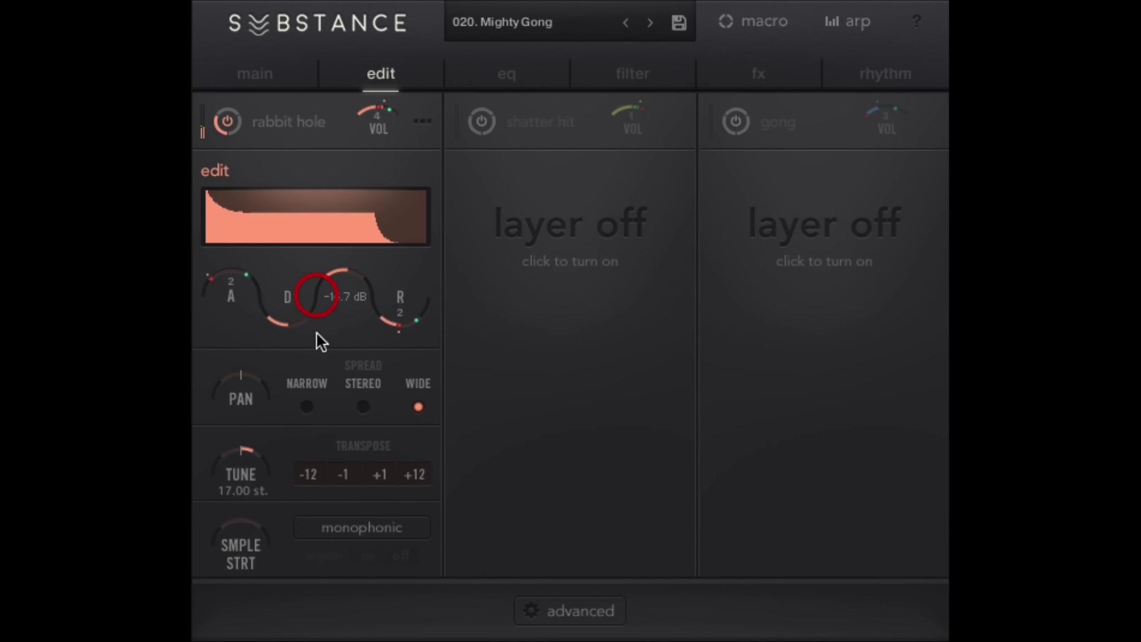
{"action": "left_click", "coordinate": [242, 456]}
{"action": "left_click", "coordinate": [243, 452]}
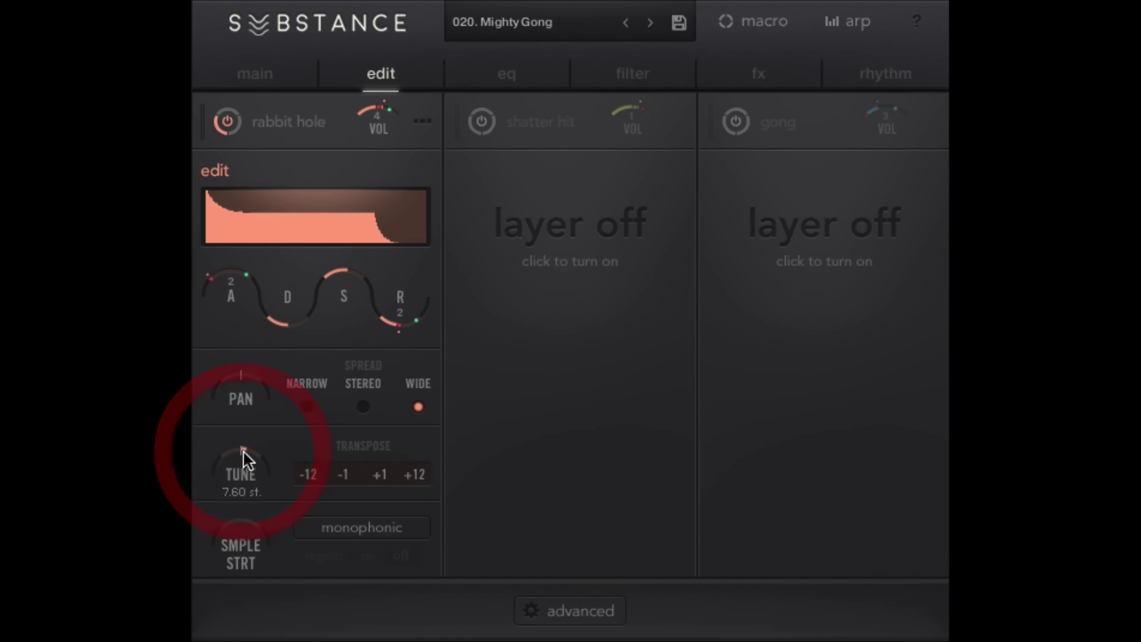
{"action": "left_click_drag", "start_coordinate": [244, 451], "coordinate": [250, 459]}
{"action": "double_click", "coordinate": [243, 449]}
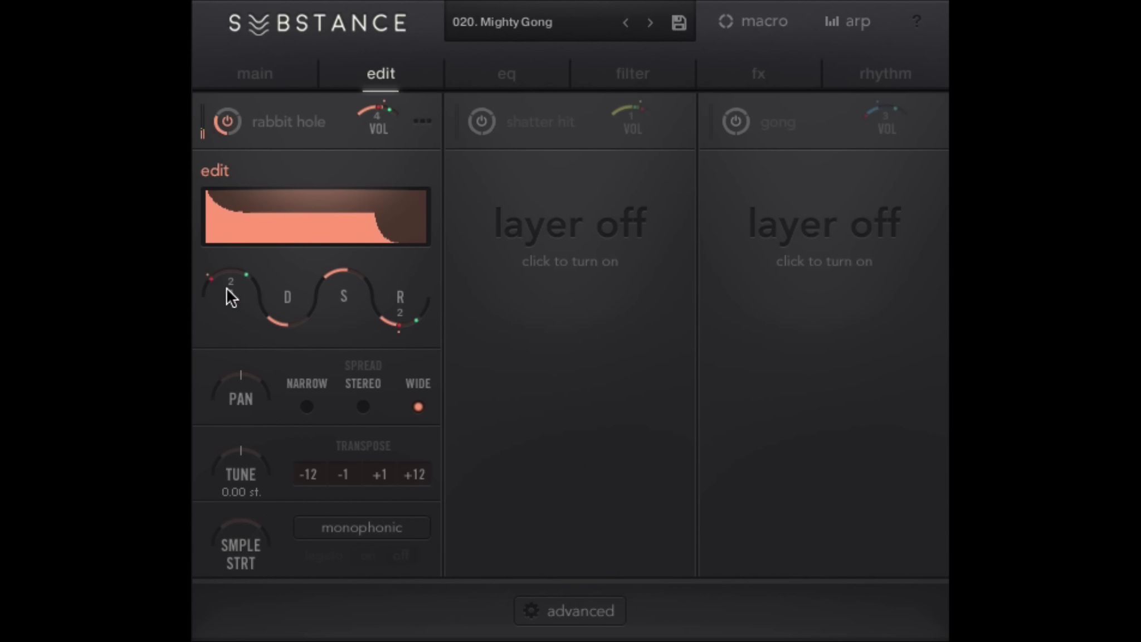
{"action": "left_click_drag", "start_coordinate": [257, 311], "coordinate": [212, 299]}
{"action": "left_click", "coordinate": [250, 46]}
Turn on the shatter hit and gong layers, switching each off and on again to compare the sound
{"action": "left_click", "coordinate": [480, 111]}
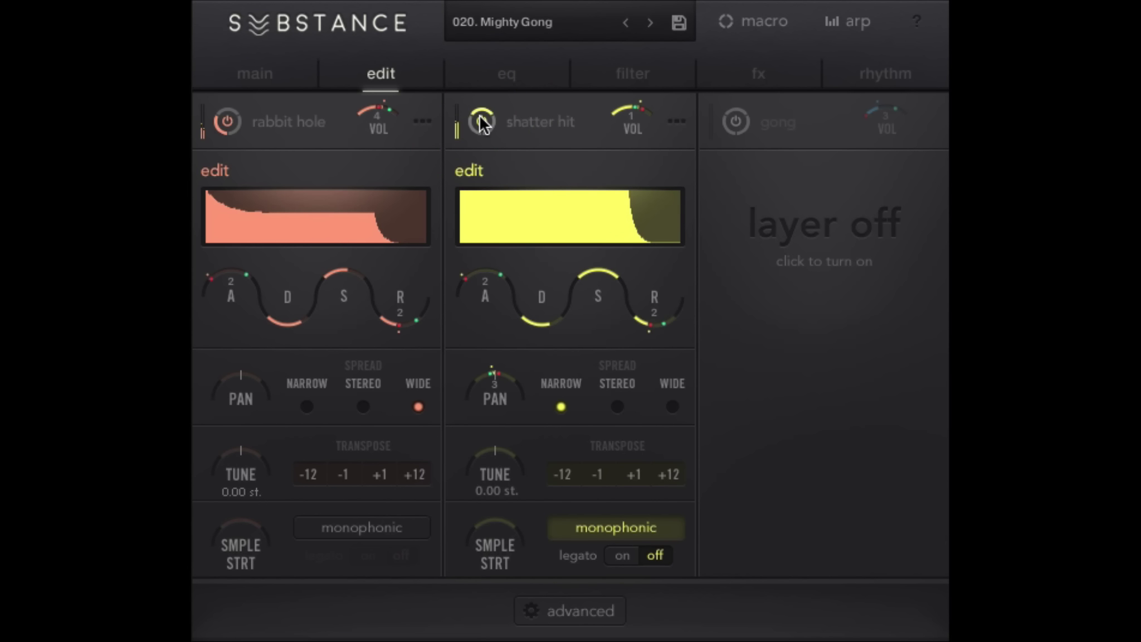
{"action": "left_click", "coordinate": [483, 116]}
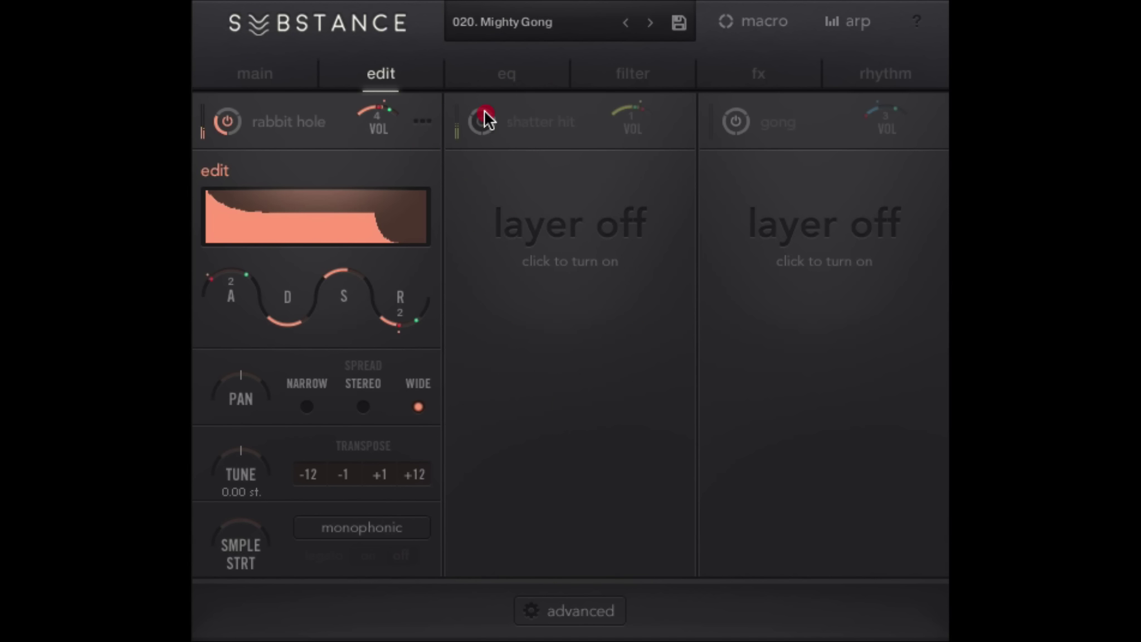
{"action": "left_click", "coordinate": [479, 120]}
{"action": "left_click", "coordinate": [734, 124]}
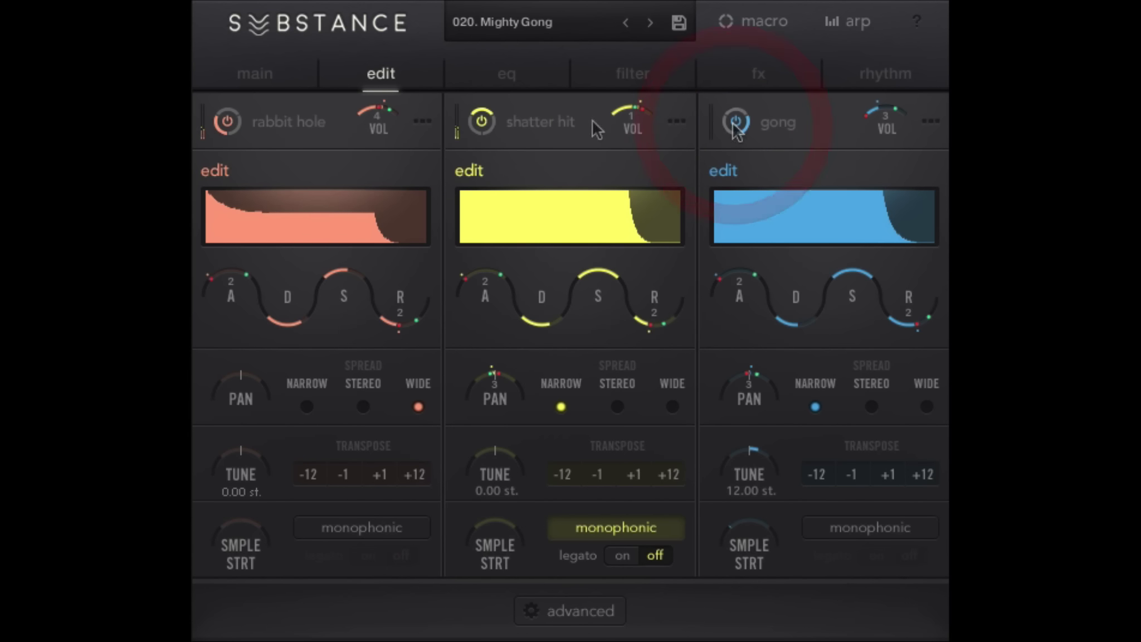
{"action": "left_click", "coordinate": [755, 117]}
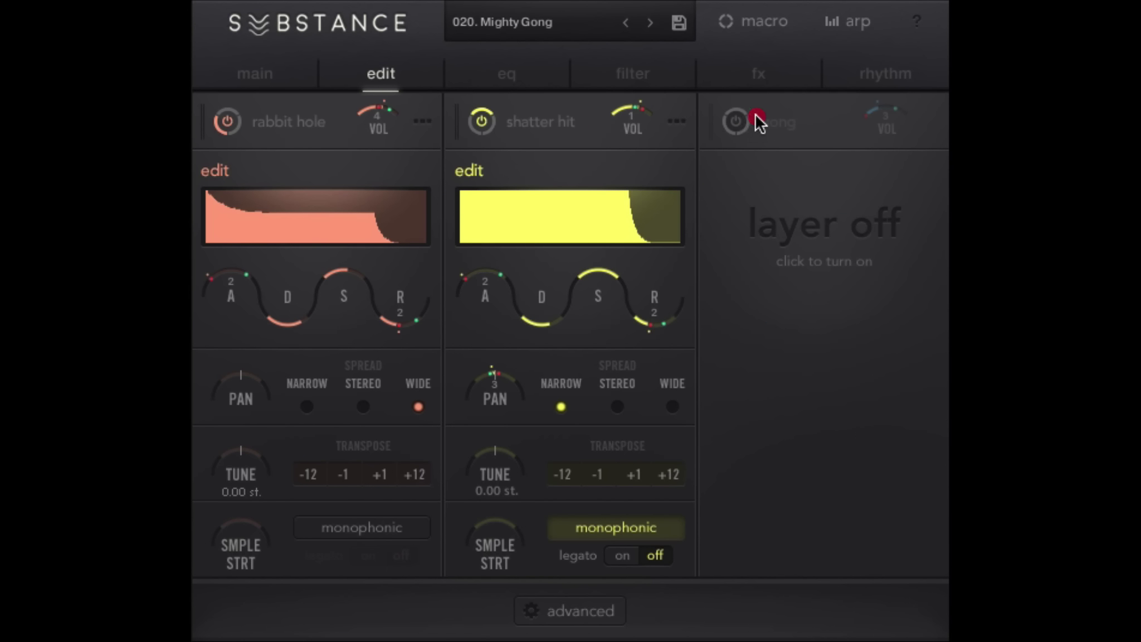
{"action": "left_click", "coordinate": [728, 120]}
Raise the volume of the gong and shatter hit layers, viewing the layers' eq settings along the way
{"action": "mouse_move", "coordinate": [886, 115]}
{"action": "left_mouse_down"}
{"action": "mouse_move", "coordinate": [875, 104]}
{"action": "mouse_move", "coordinate": [902, 51]}
{"action": "left_mouse_up"}
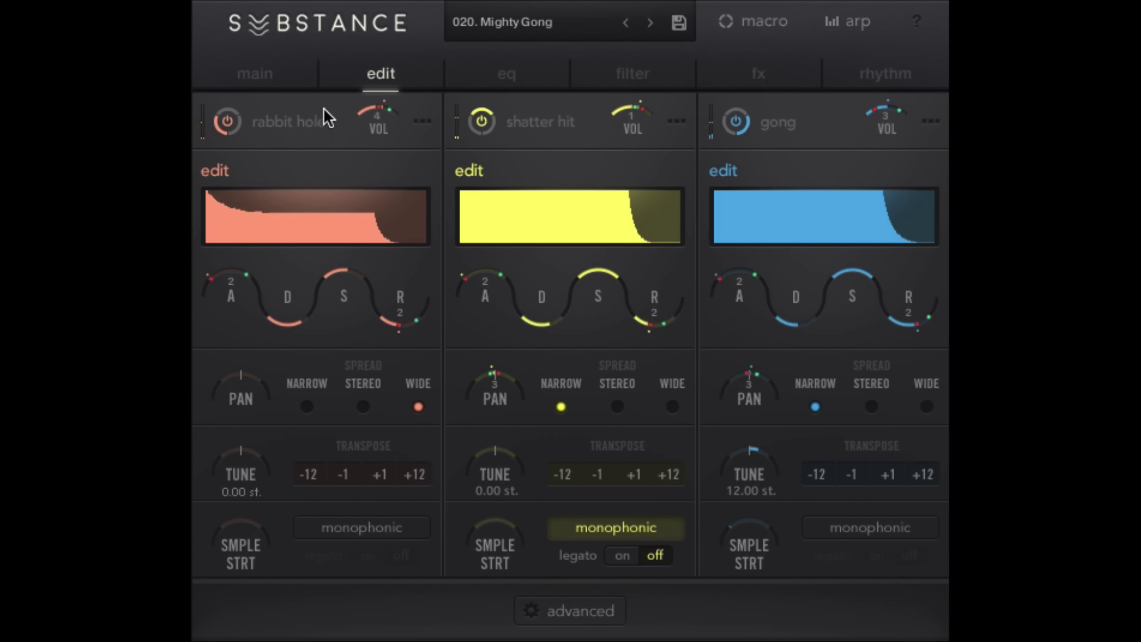
{"action": "left_click", "coordinate": [219, 67]}
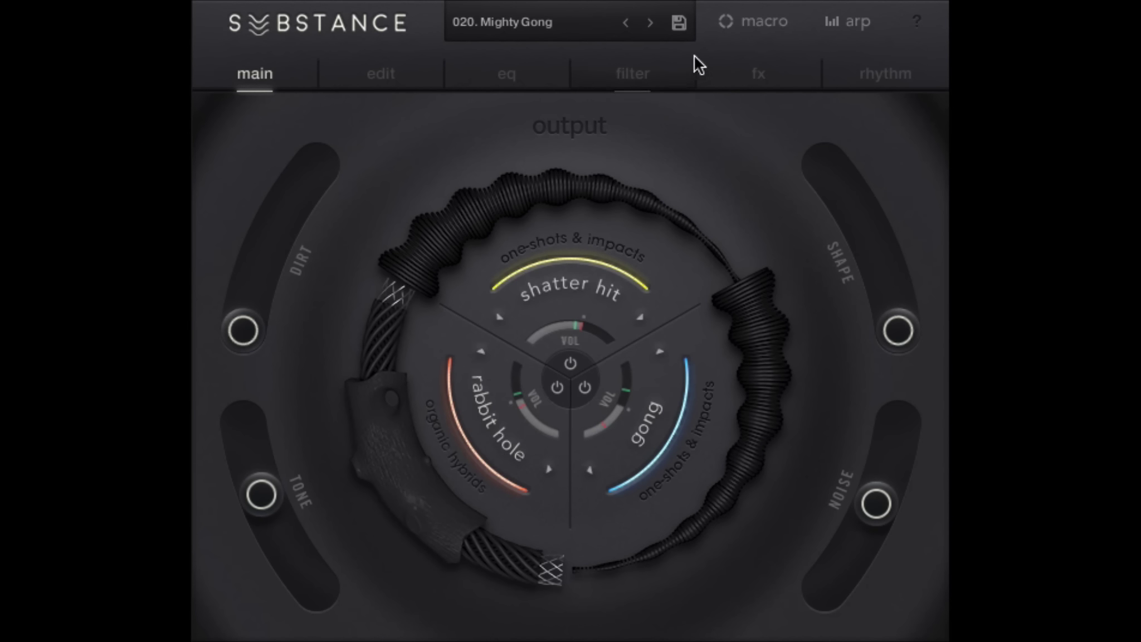
{"action": "left_click", "coordinate": [519, 72]}
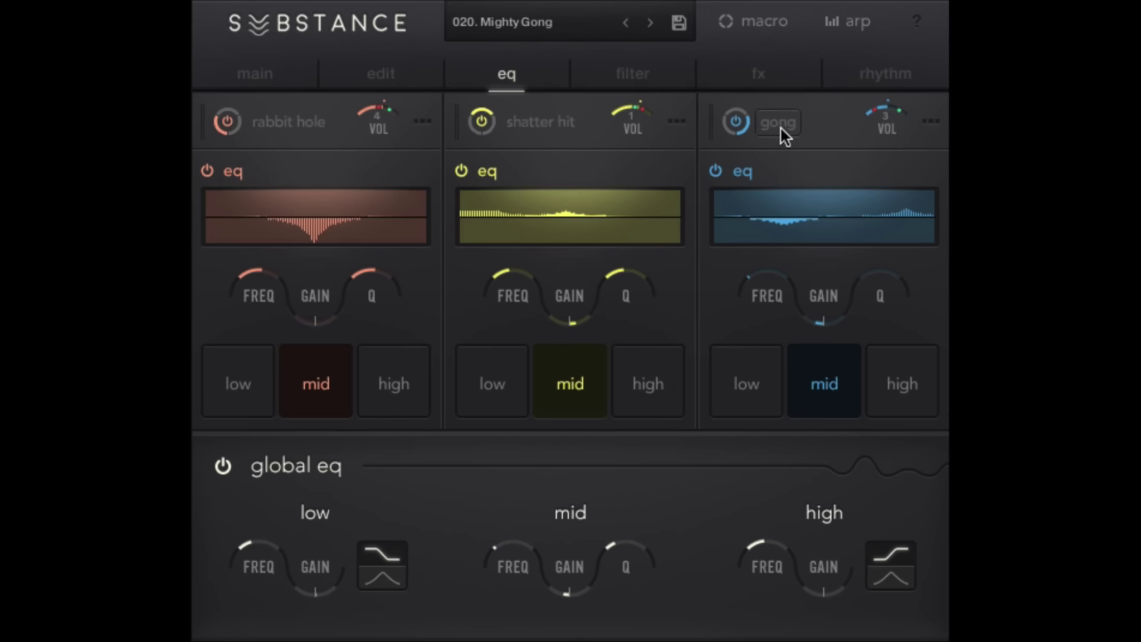
{"action": "left_click_drag", "start_coordinate": [895, 104], "coordinate": [944, 42]}
{"action": "left_click", "coordinate": [644, 96]}
Turn off the gong layer on the main page, comparing the sound with shatter hit switched off and on
{"action": "left_click", "coordinate": [240, 78]}
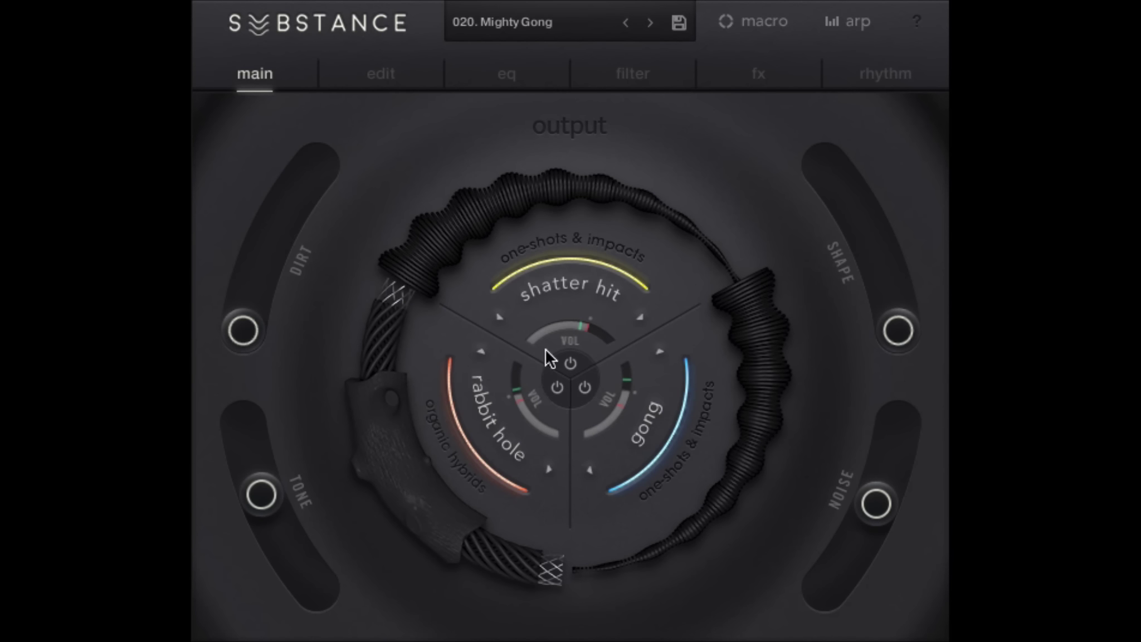
{"action": "left_click", "coordinate": [569, 359]}
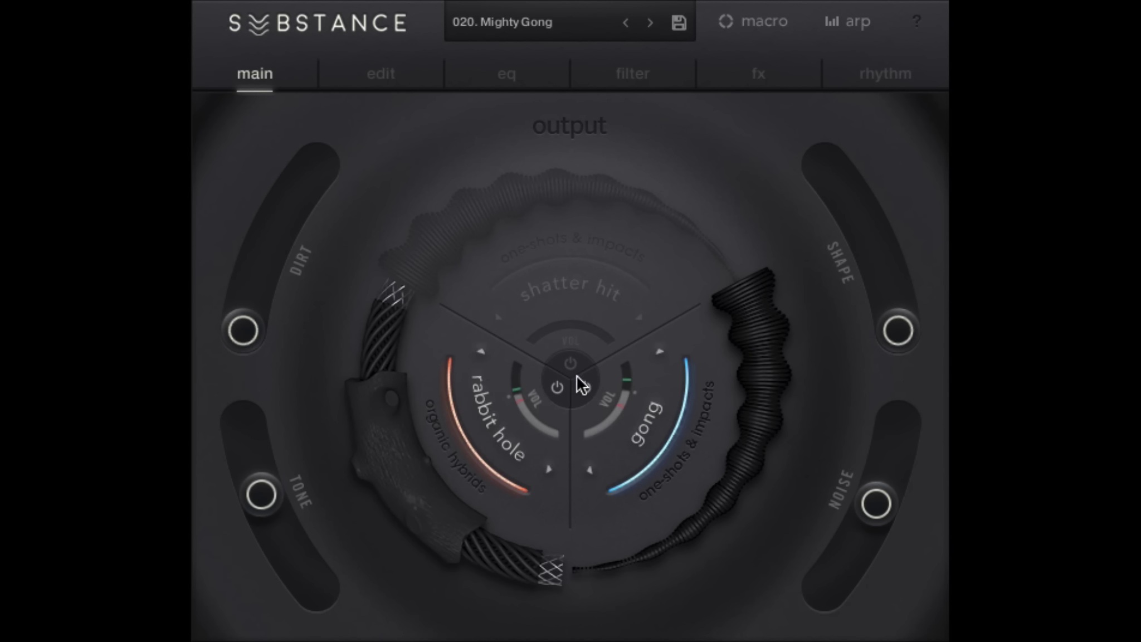
{"action": "left_click", "coordinate": [583, 386]}
{"action": "left_click", "coordinate": [571, 363]}
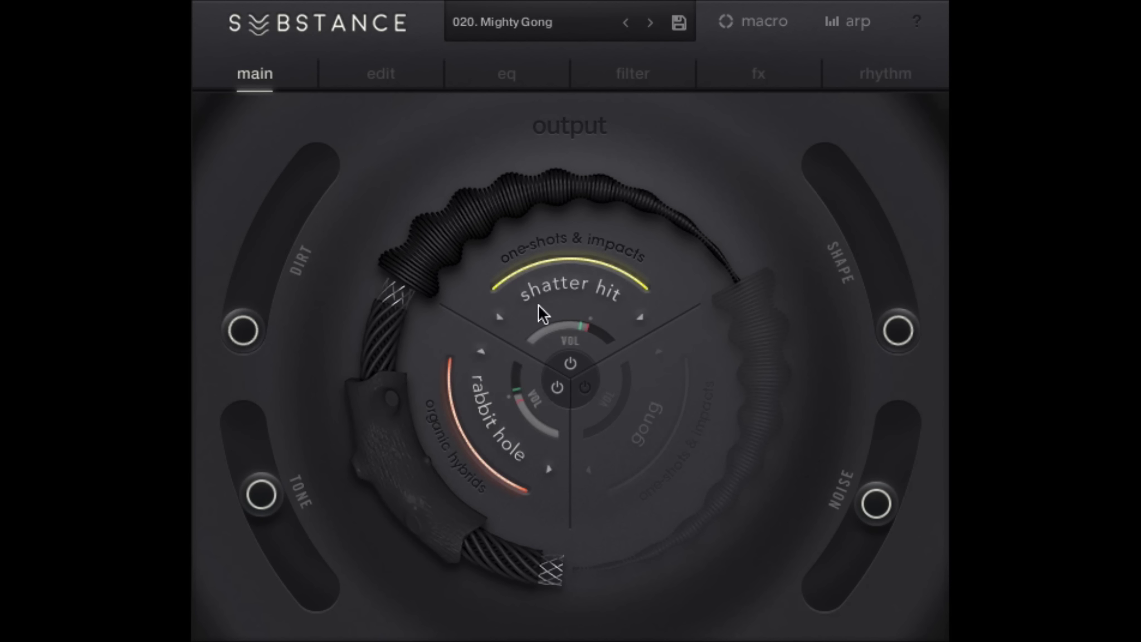
Lower the shatter hit layer's volume to balance it against the rabbit hole layer
{"action": "left_click", "coordinate": [382, 70]}
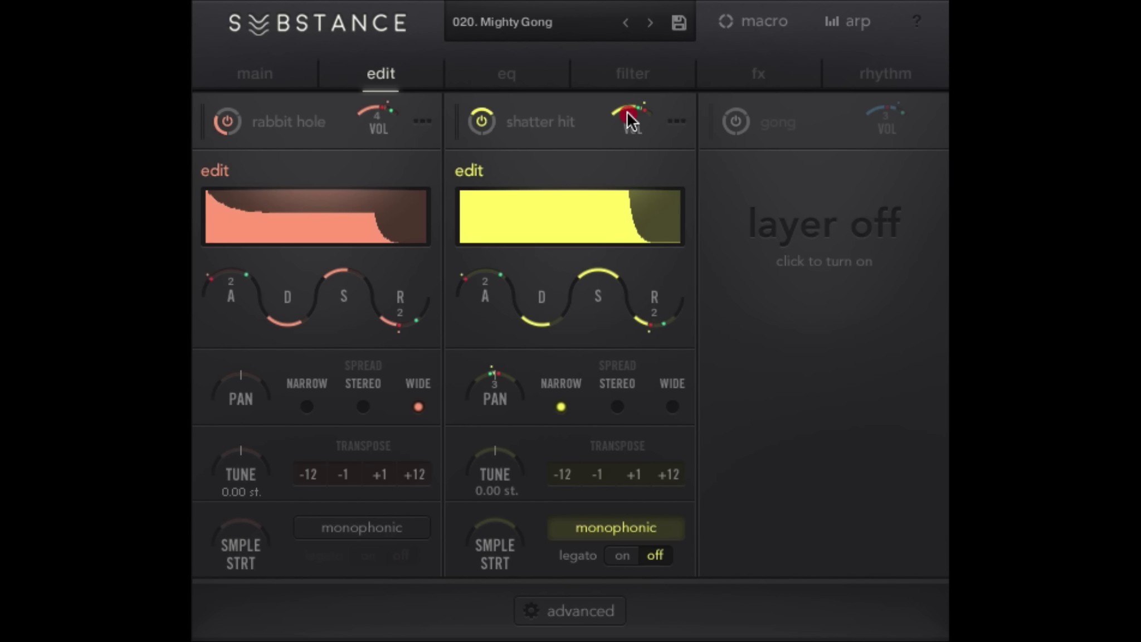
{"action": "left_click_drag", "start_coordinate": [627, 113], "coordinate": [569, 187]}
{"action": "left_click_drag", "start_coordinate": [628, 104], "coordinate": [636, 80]}
Switch off the shatter hit layer's distort effect and set the rabbit hole layer's motion effect to phaser
{"action": "left_click", "coordinate": [759, 72]}
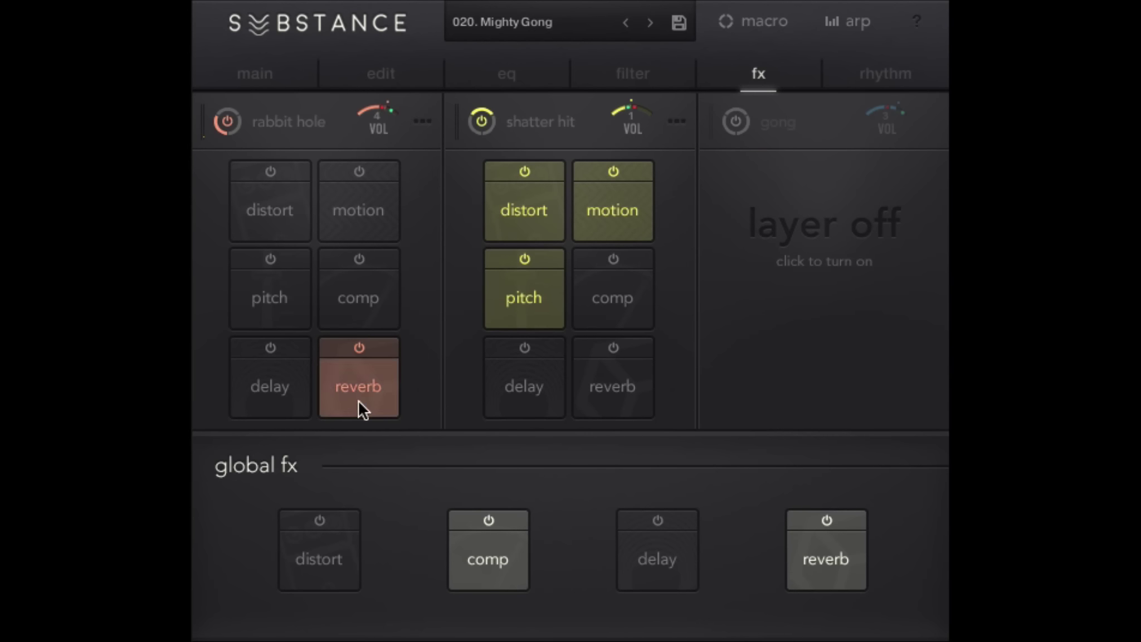
{"action": "left_click", "coordinate": [520, 170]}
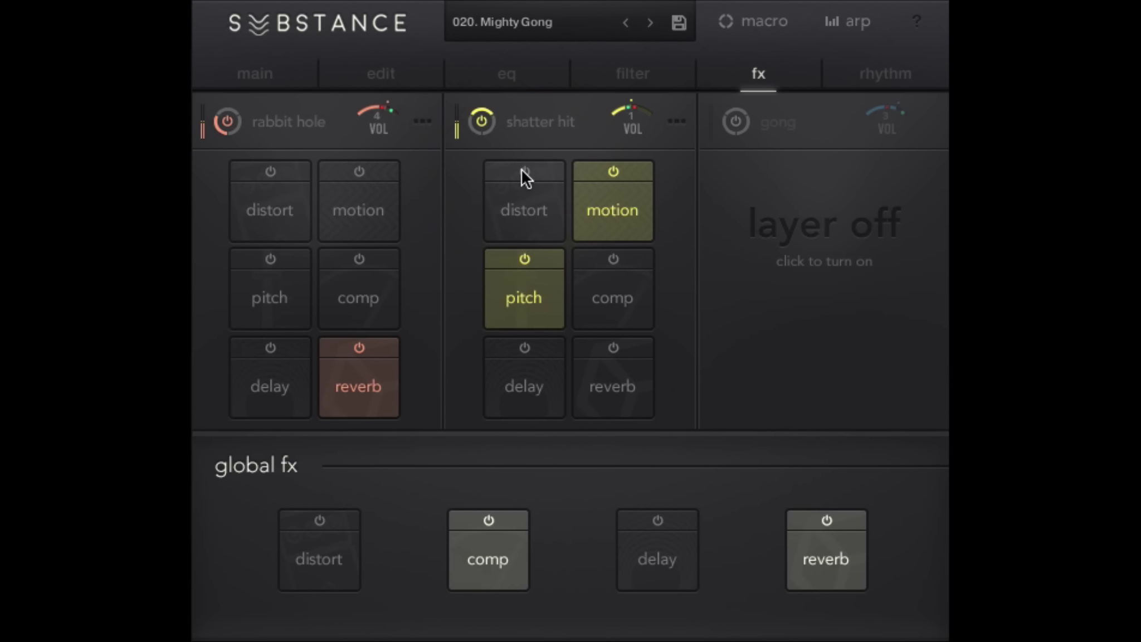
{"action": "left_click", "coordinate": [354, 217]}
{"action": "left_click", "coordinate": [313, 287]}
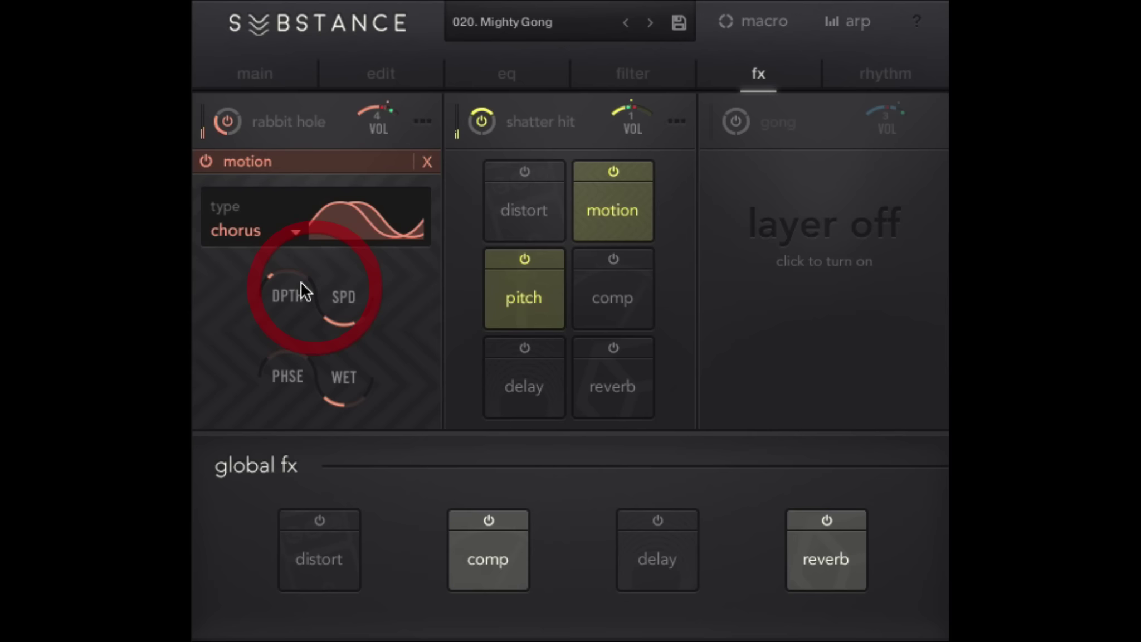
{"action": "left_click", "coordinate": [239, 228]}
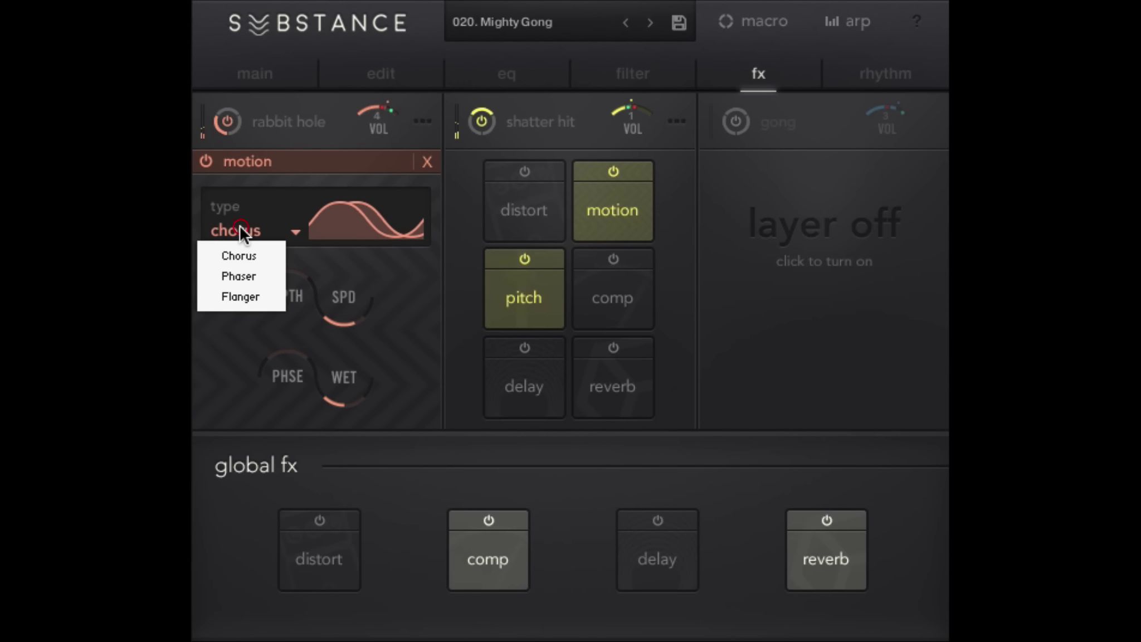
{"action": "left_click", "coordinate": [233, 275]}
Increase the depth and reduce the speed of the rabbit hole layer's phaser
{"action": "left_click_drag", "start_coordinate": [291, 287], "coordinate": [287, 336]}
{"action": "left_click", "coordinate": [328, 300]}
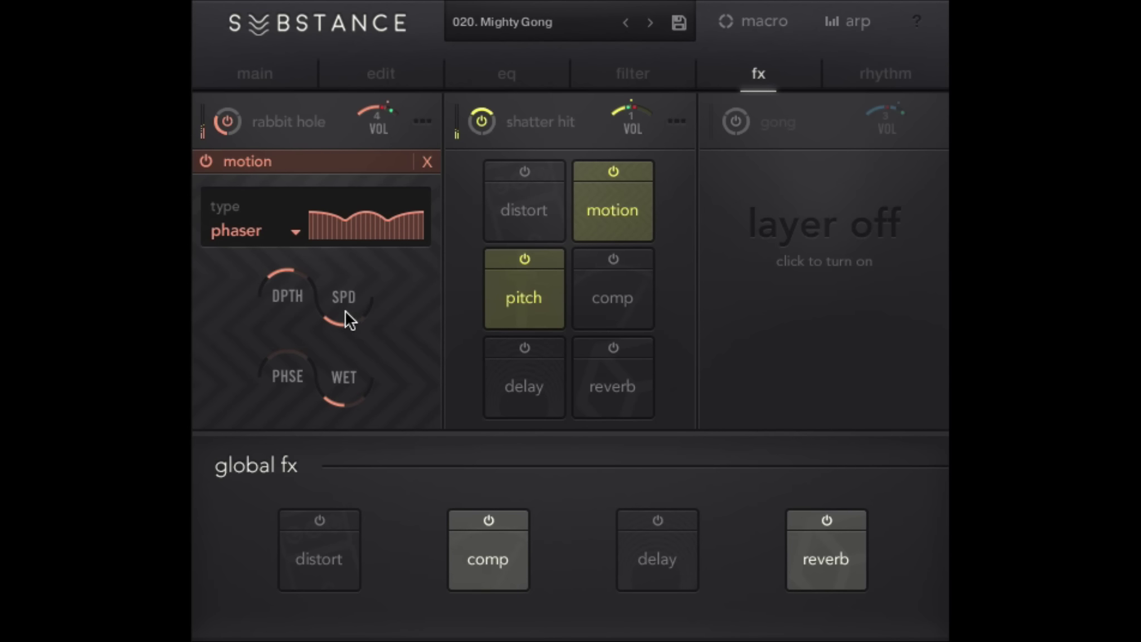
{"action": "left_click_drag", "start_coordinate": [332, 274], "coordinate": [314, 330]}
Enable the ADSR envelope in the shatter hit layer's pitch effect and turn the gong layer back on
{"action": "left_click", "coordinate": [525, 289]}
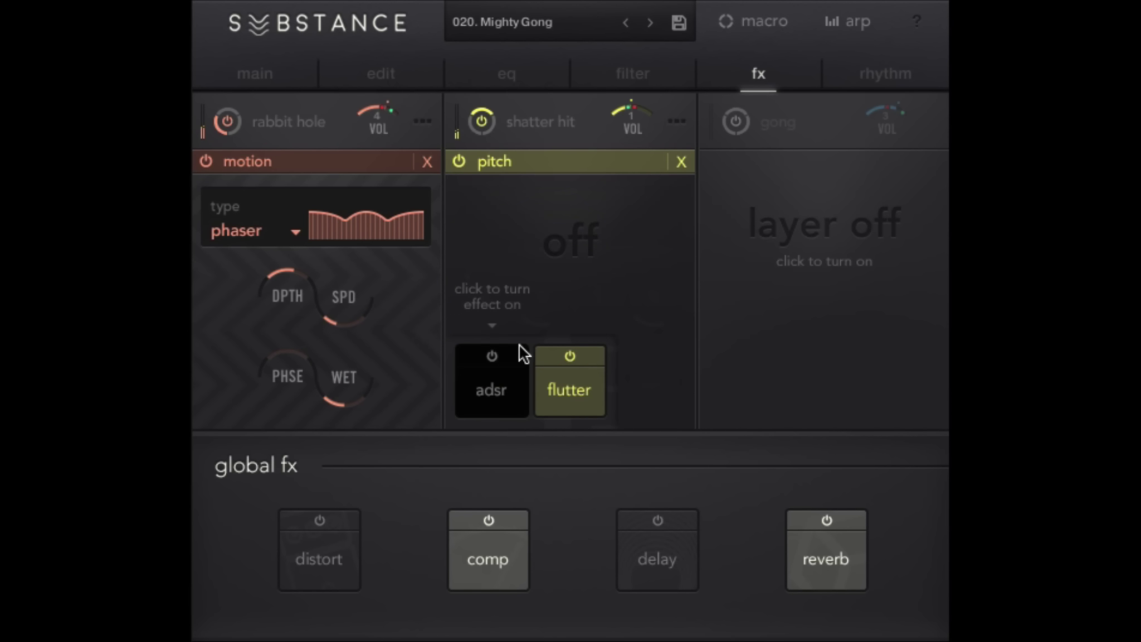
{"action": "left_click", "coordinate": [492, 353]}
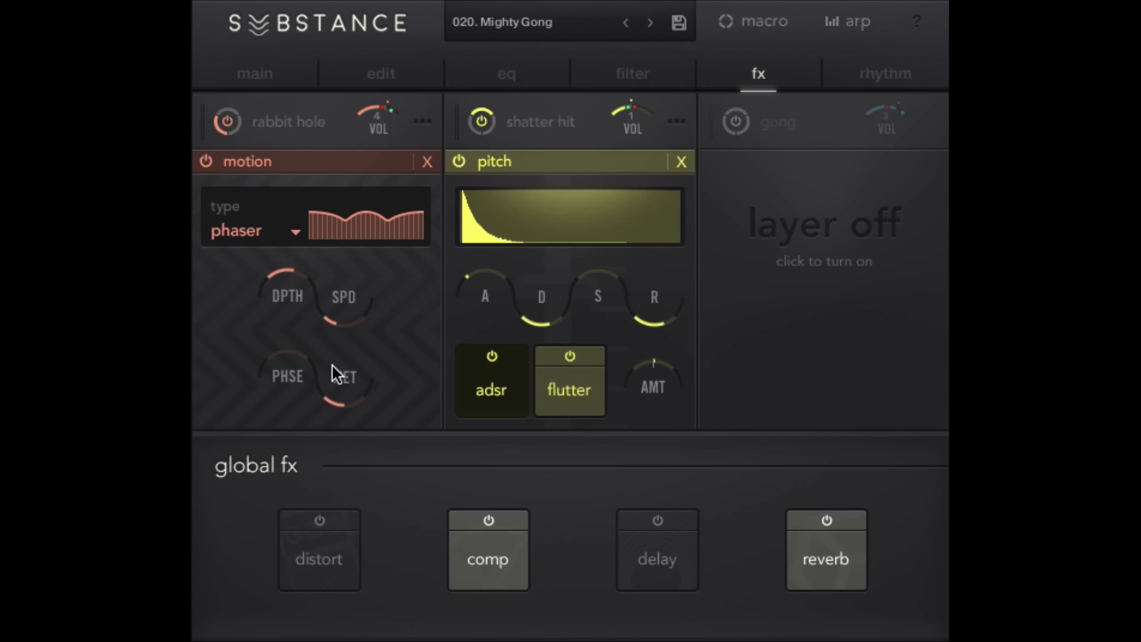
{"action": "left_click", "coordinate": [818, 293]}
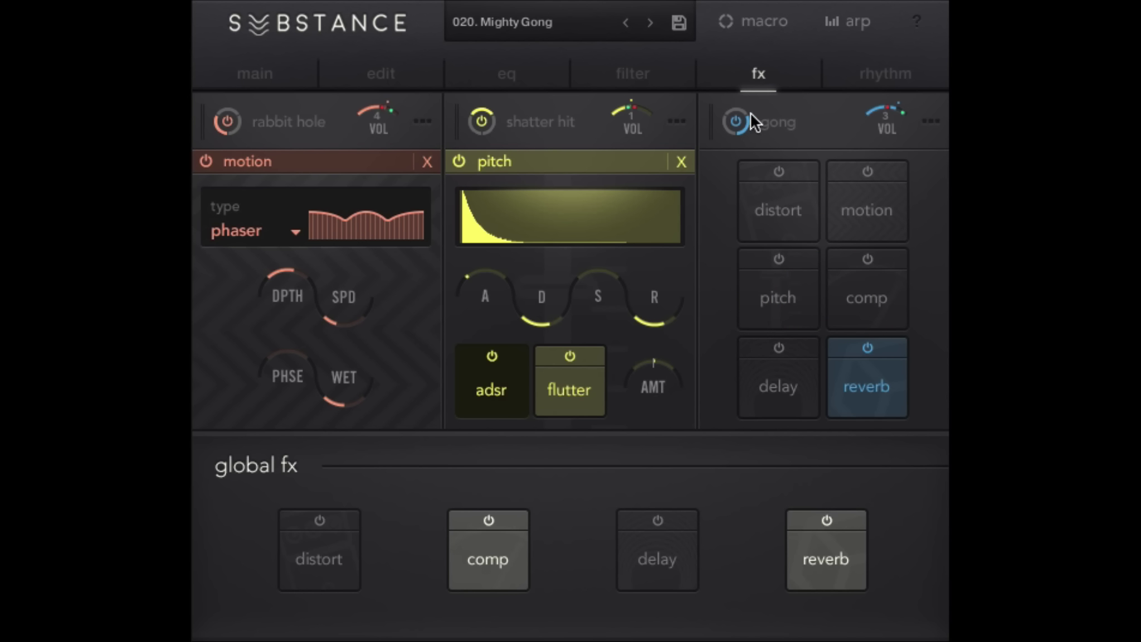
Replace the gong layer's source with dumb bass from the simple synths category, trying dirty saw and basic wave first
{"action": "left_click", "coordinate": [261, 78]}
{"action": "left_click", "coordinate": [558, 400]}
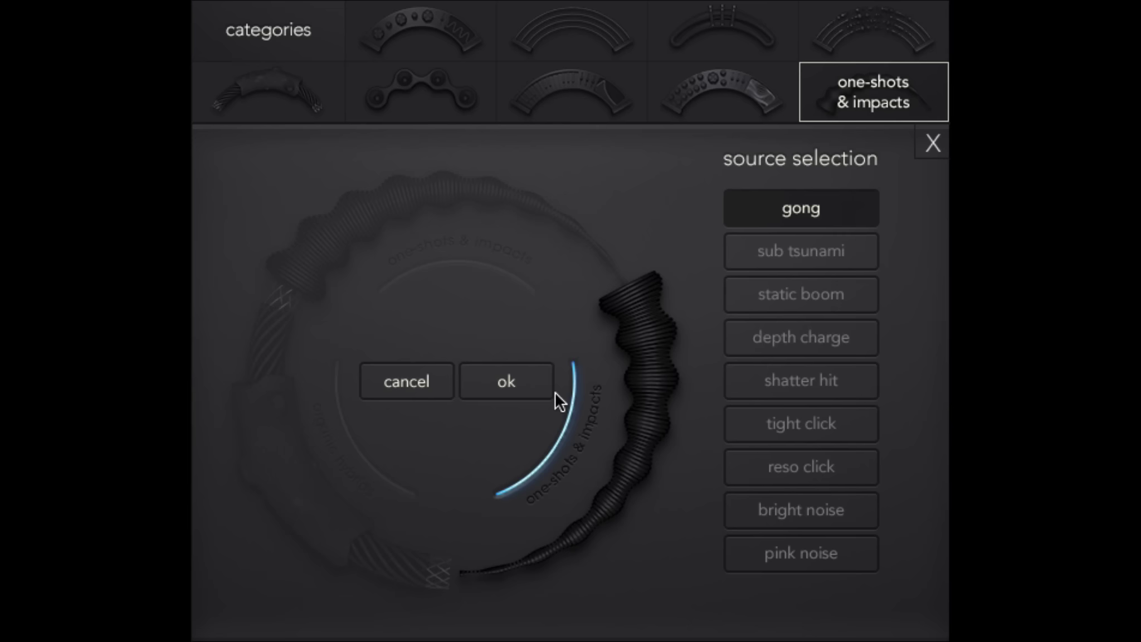
{"action": "left_click", "coordinate": [404, 25]}
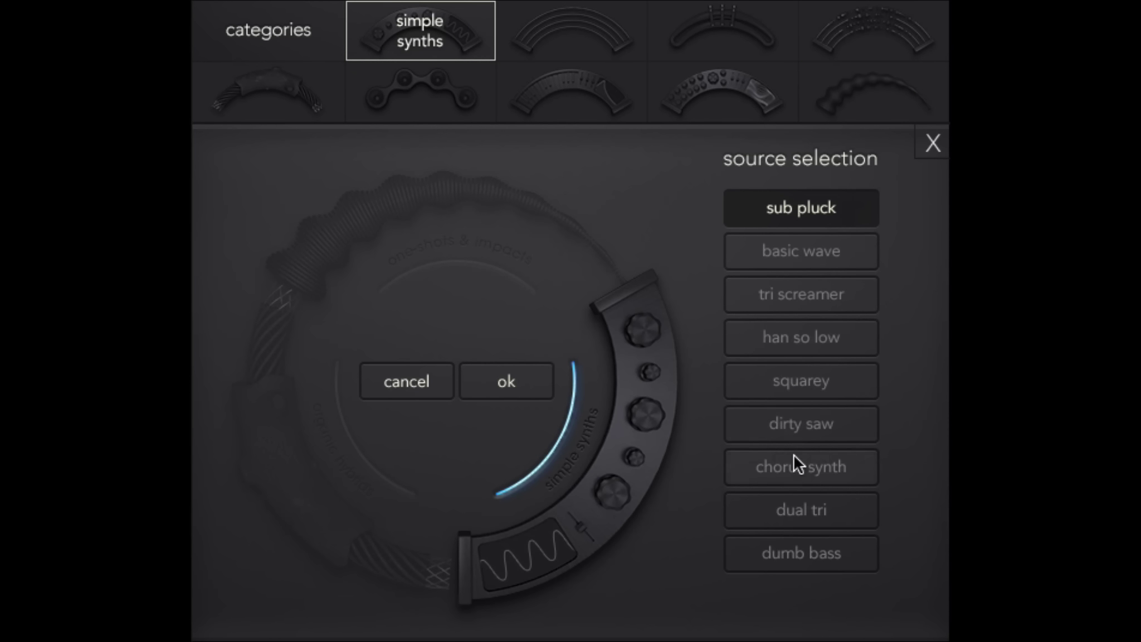
{"action": "left_click", "coordinate": [817, 423]}
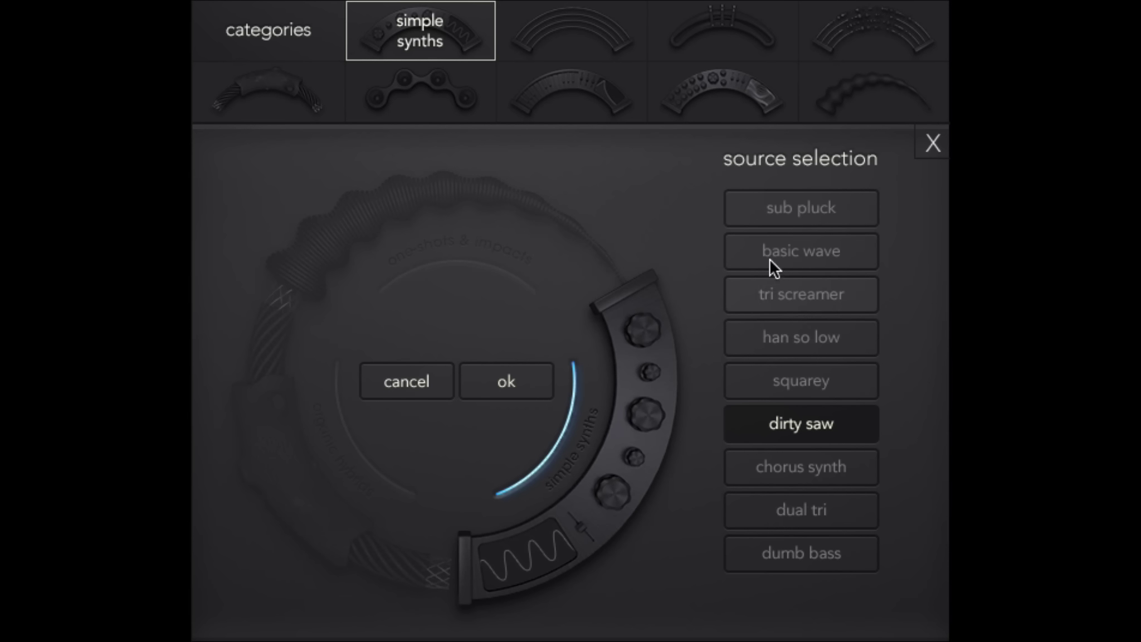
{"action": "left_click", "coordinate": [799, 248]}
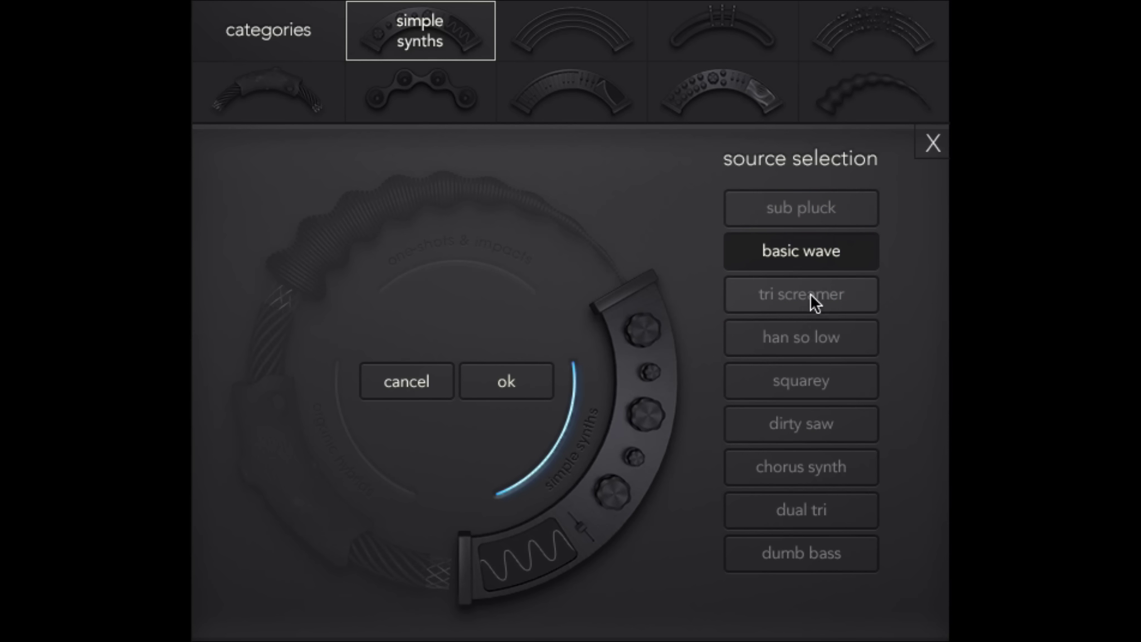
{"action": "left_click", "coordinate": [804, 564]}
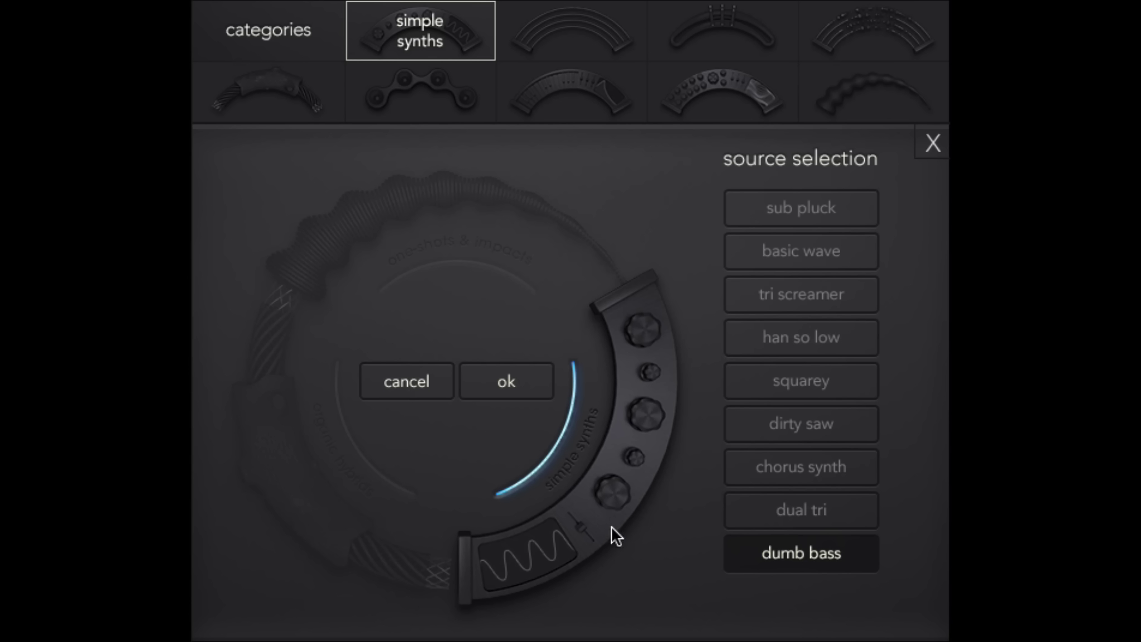
{"action": "left_click", "coordinate": [496, 379]}
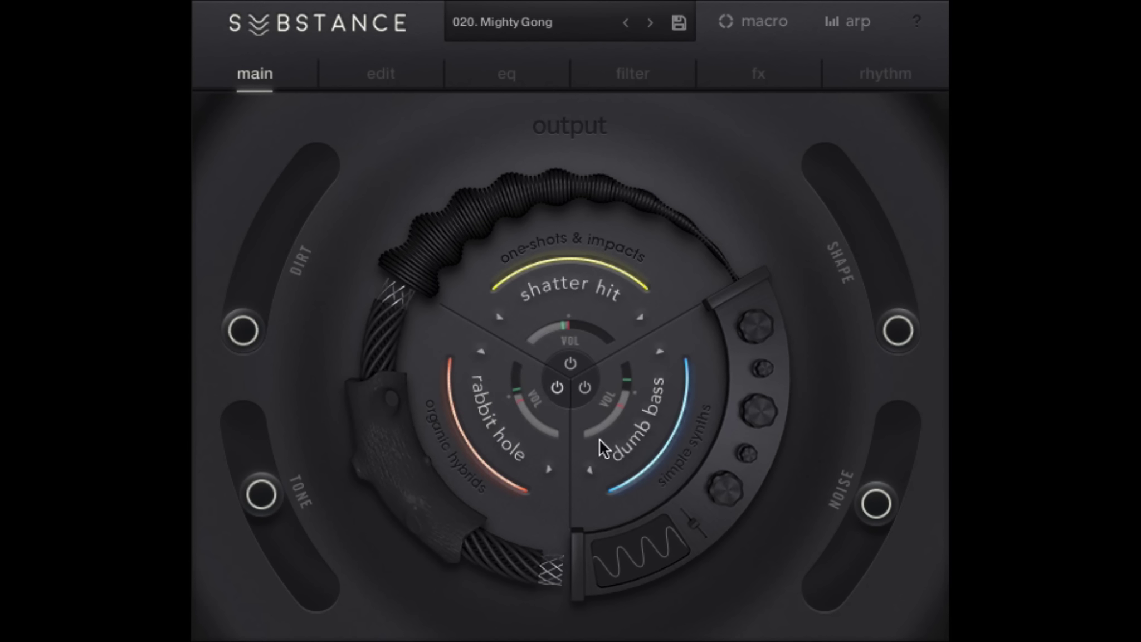
Lower the dumb bass layer's volume and isolate it by turning off the shatter hit and rabbit hole layers
{"action": "left_click_drag", "start_coordinate": [623, 408], "coordinate": [587, 439]}
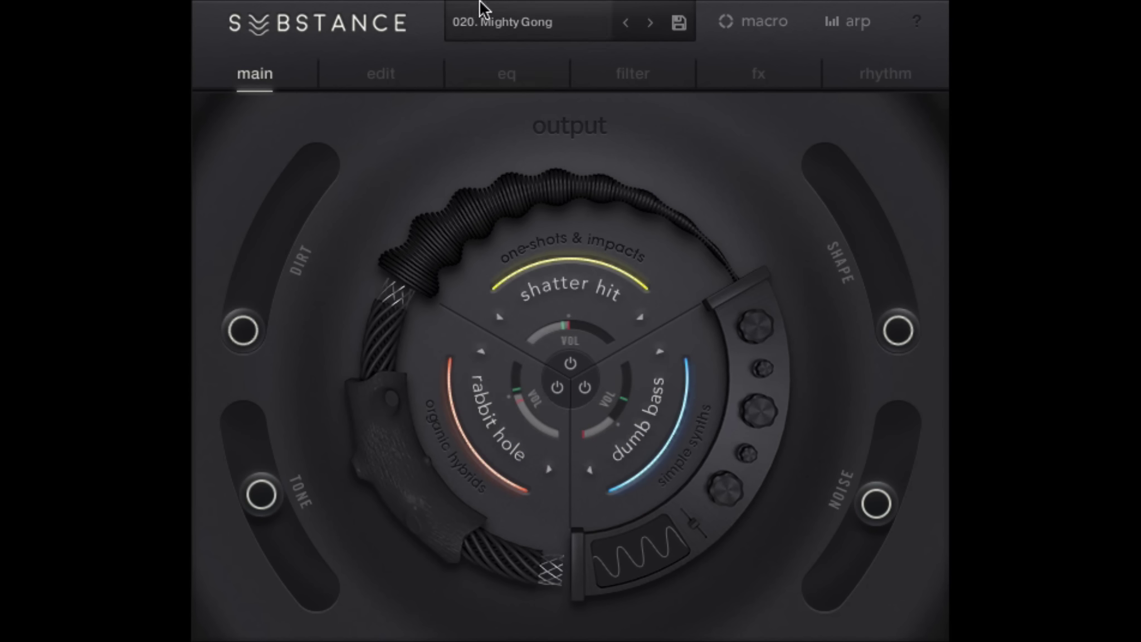
{"action": "left_click", "coordinate": [497, 76]}
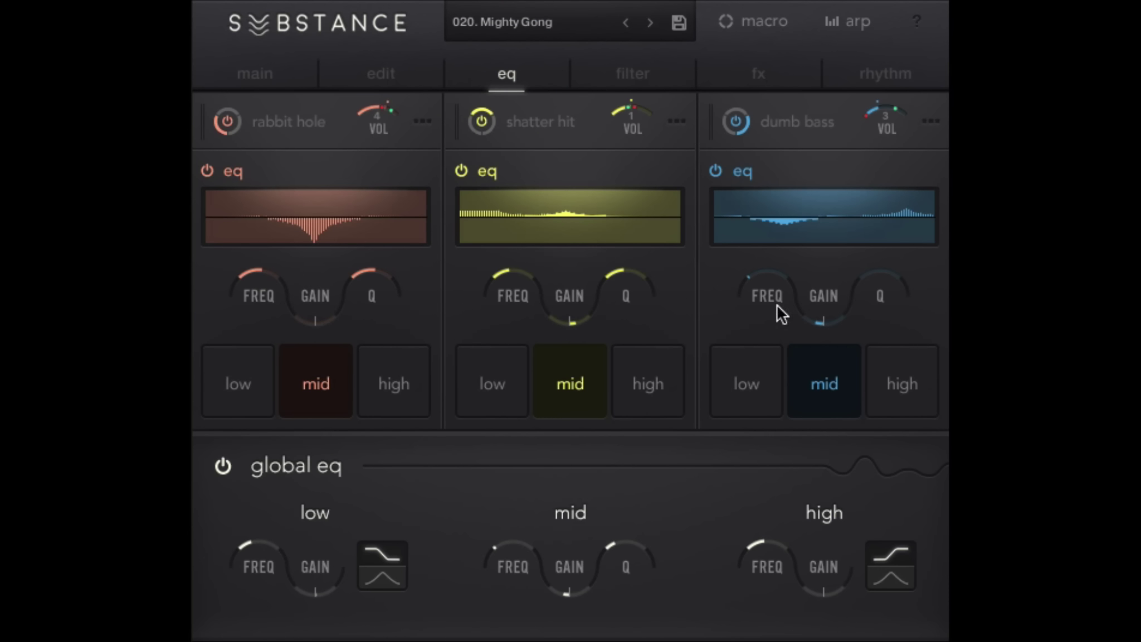
{"action": "left_click", "coordinate": [483, 119]}
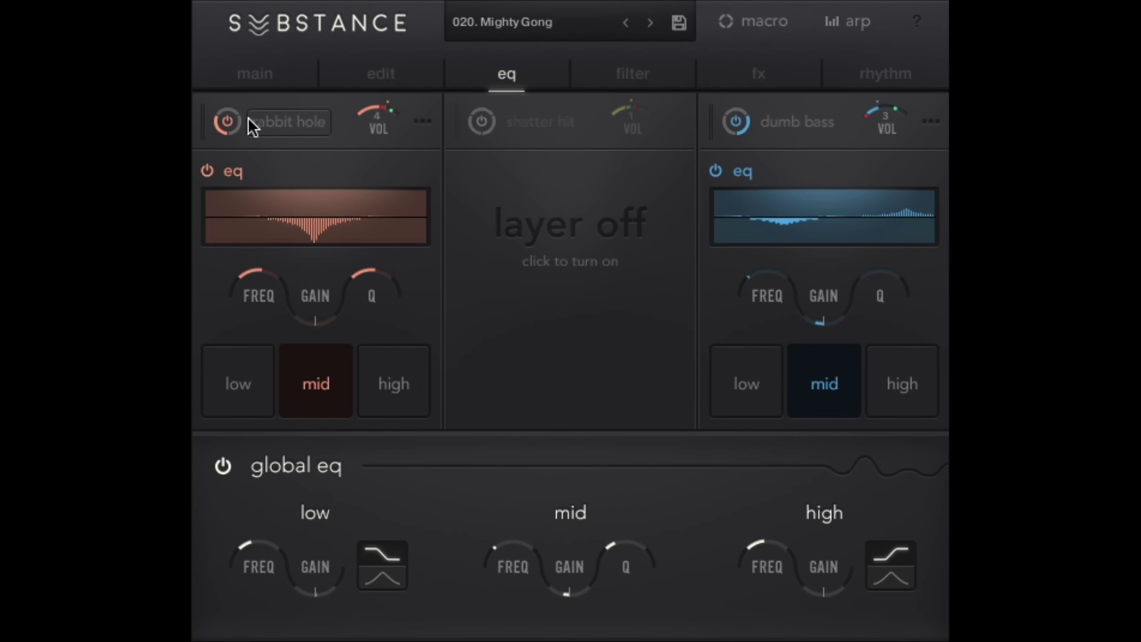
{"action": "left_click", "coordinate": [229, 120]}
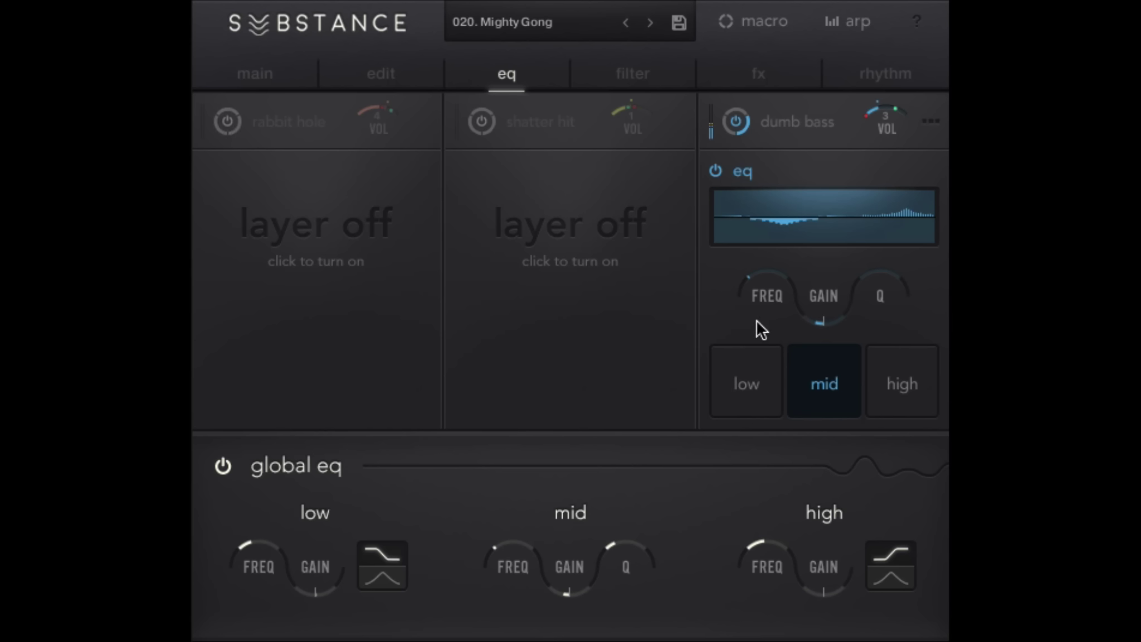
Adjust the gain and lower the frequency of the dumb bass layer's high eq band
{"action": "left_click", "coordinate": [900, 390]}
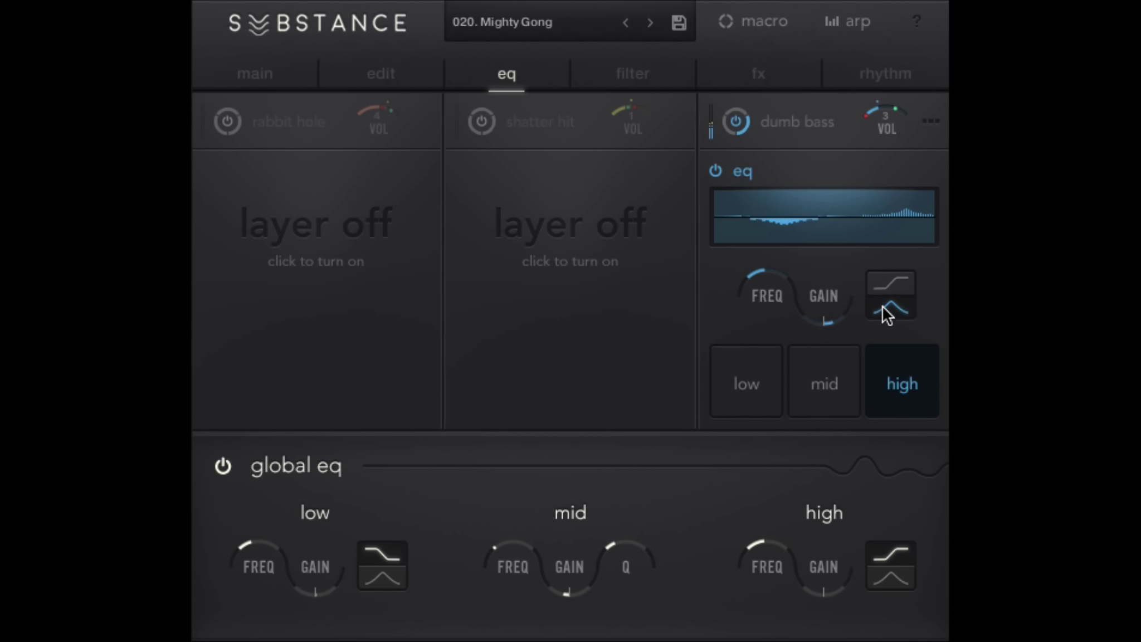
{"action": "mouse_move", "coordinate": [830, 315]}
{"action": "left_mouse_down"}
{"action": "mouse_move", "coordinate": [857, 293]}
{"action": "mouse_move", "coordinate": [819, 326]}
{"action": "left_mouse_up"}
{"action": "left_click_drag", "start_coordinate": [768, 279], "coordinate": [709, 342]}
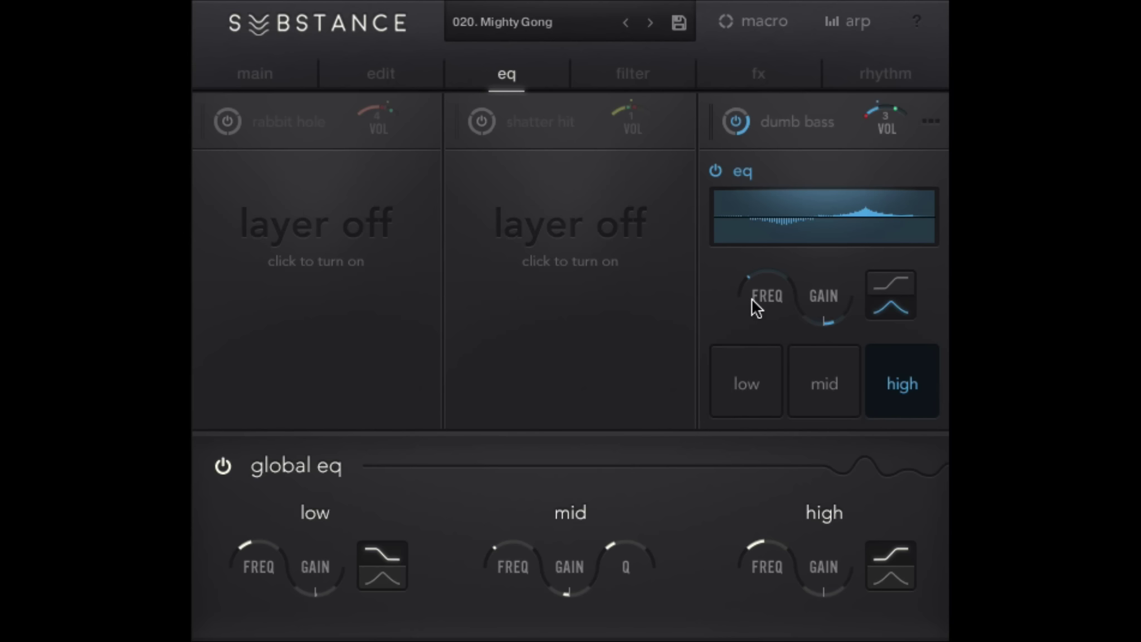
Set the dumb bass layer's low eq band to 124.8 Hz with 3.6 dB of gain
{"action": "left_click", "coordinate": [746, 384]}
{"action": "left_click_drag", "start_coordinate": [758, 297], "coordinate": [754, 281]}
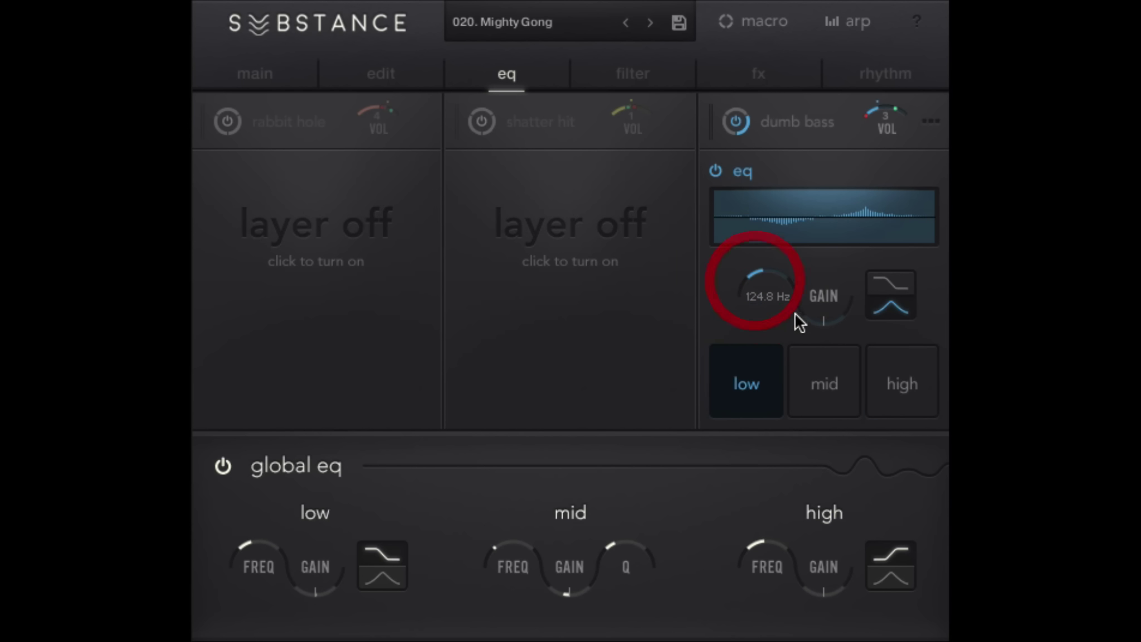
{"action": "mouse_move", "coordinate": [822, 300]}
{"action": "left_mouse_down"}
{"action": "mouse_move", "coordinate": [826, 279]}
{"action": "mouse_move", "coordinate": [821, 305]}
{"action": "left_mouse_up"}
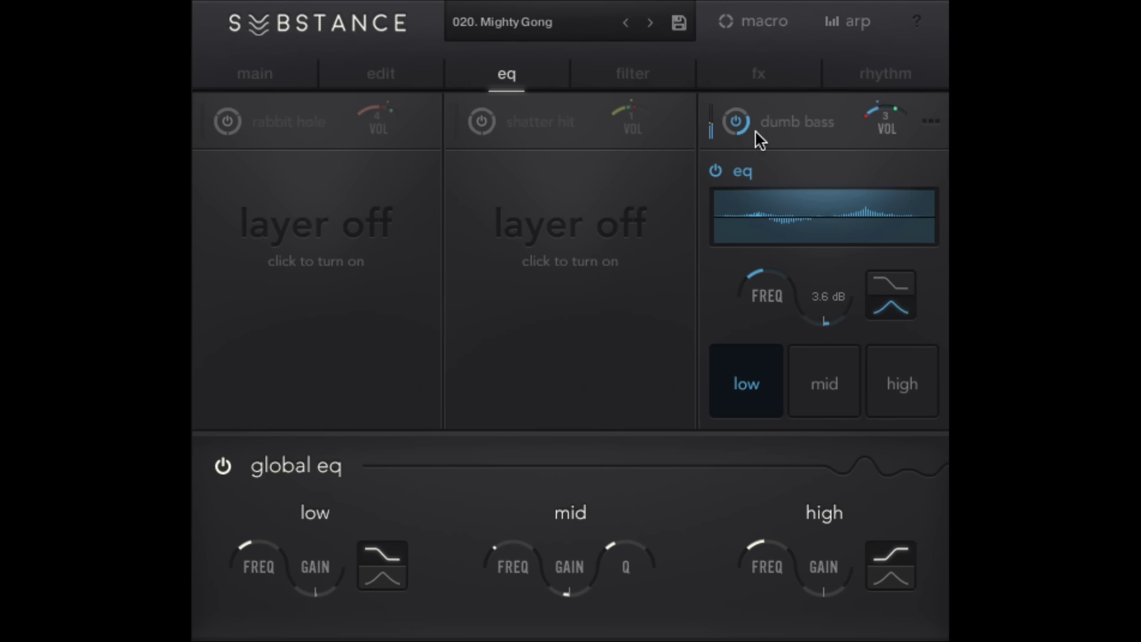
Adjust the cutoff and raise the resonance of the dumb bass layer's ar hp 2 filter
{"action": "left_click", "coordinate": [633, 76]}
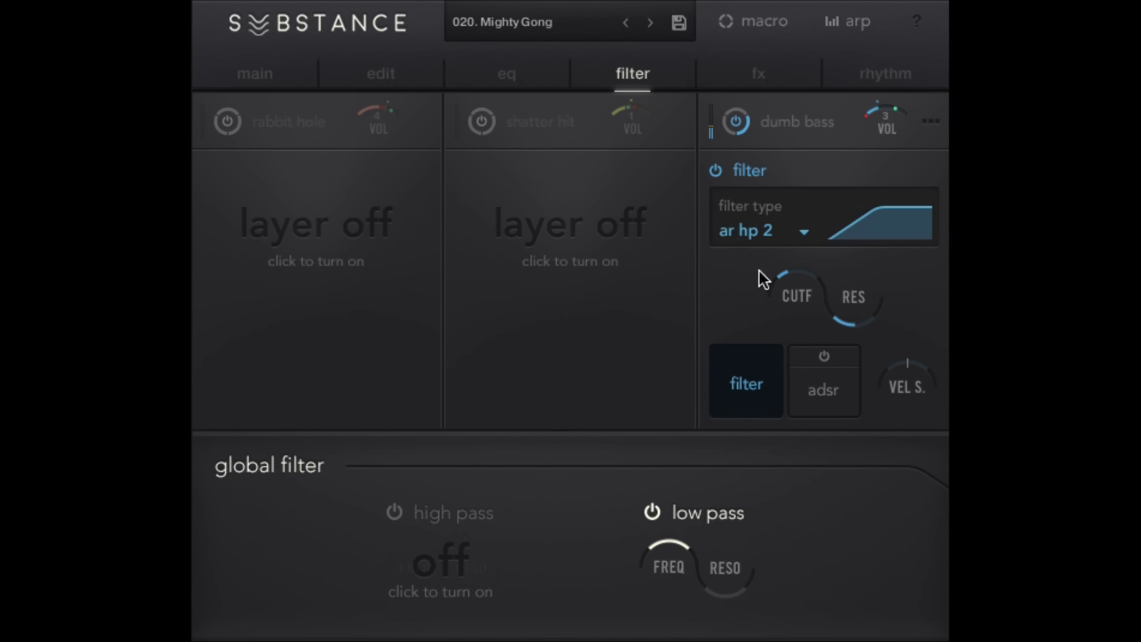
{"action": "left_click_drag", "start_coordinate": [817, 255], "coordinate": [808, 270]}
{"action": "left_click_drag", "start_coordinate": [870, 310], "coordinate": [919, 332]}
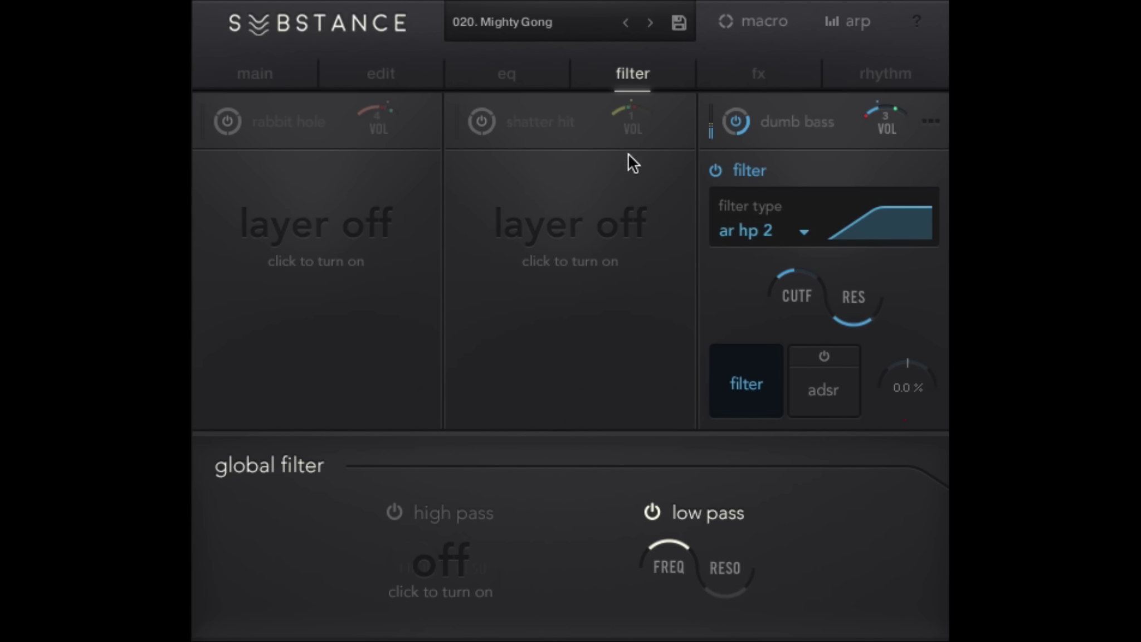
Turn the shatter hit layer back on and set the dumb bass layer's tuning to 0.24 st
{"action": "left_click", "coordinate": [473, 125]}
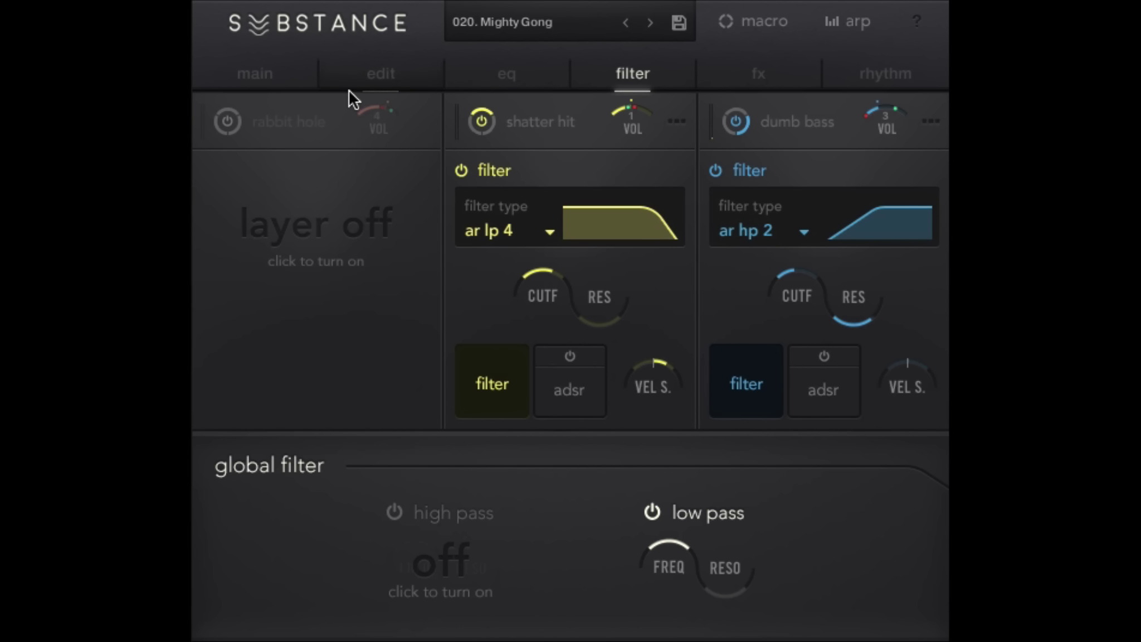
{"action": "left_click", "coordinate": [386, 75]}
{"action": "left_click_drag", "start_coordinate": [744, 458], "coordinate": [742, 479]}
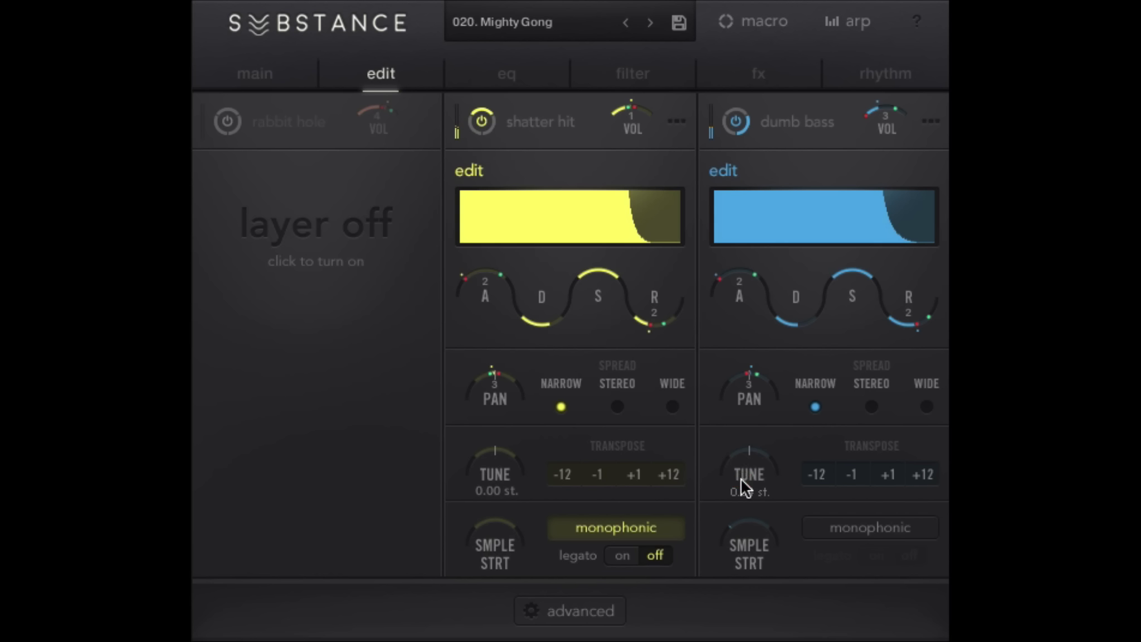
Lower the dumb bass layer's volume and clear its macro assignment, with the rabbit hole layer turned back on
{"action": "left_click_drag", "start_coordinate": [873, 117], "coordinate": [864, 140]}
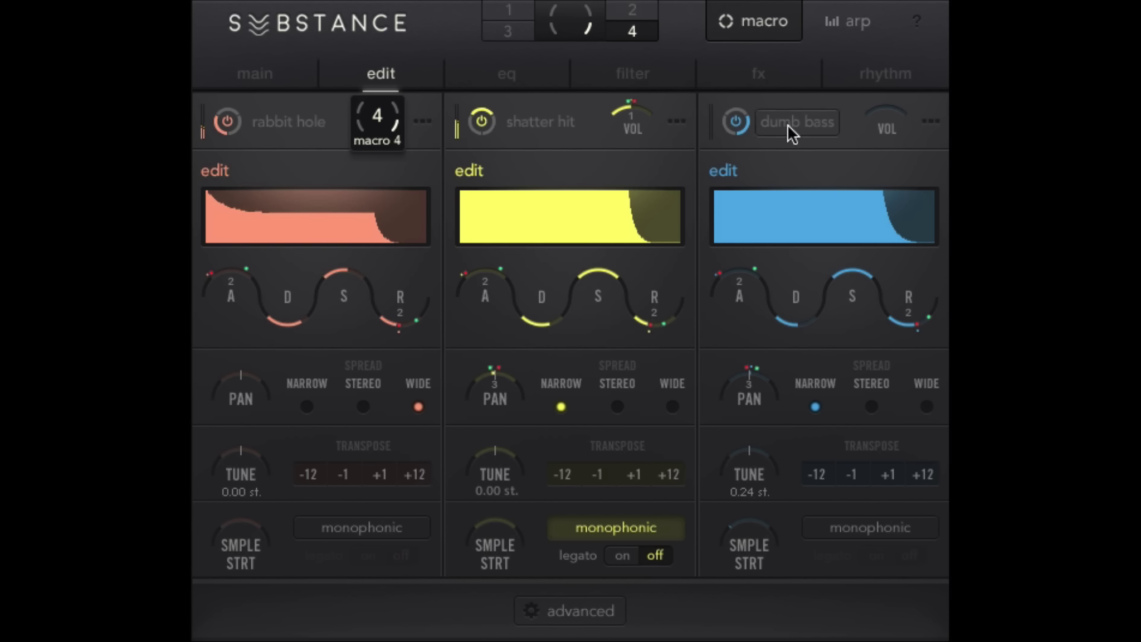
{"action": "left_click", "coordinate": [853, 158]}
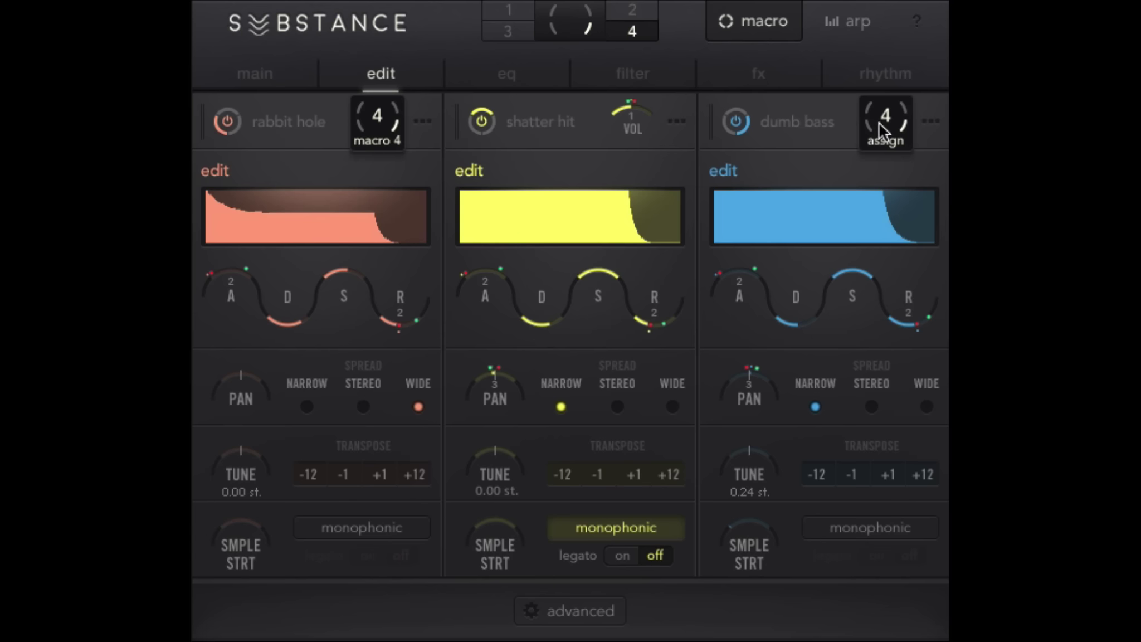
{"action": "left_click", "coordinate": [738, 31]}
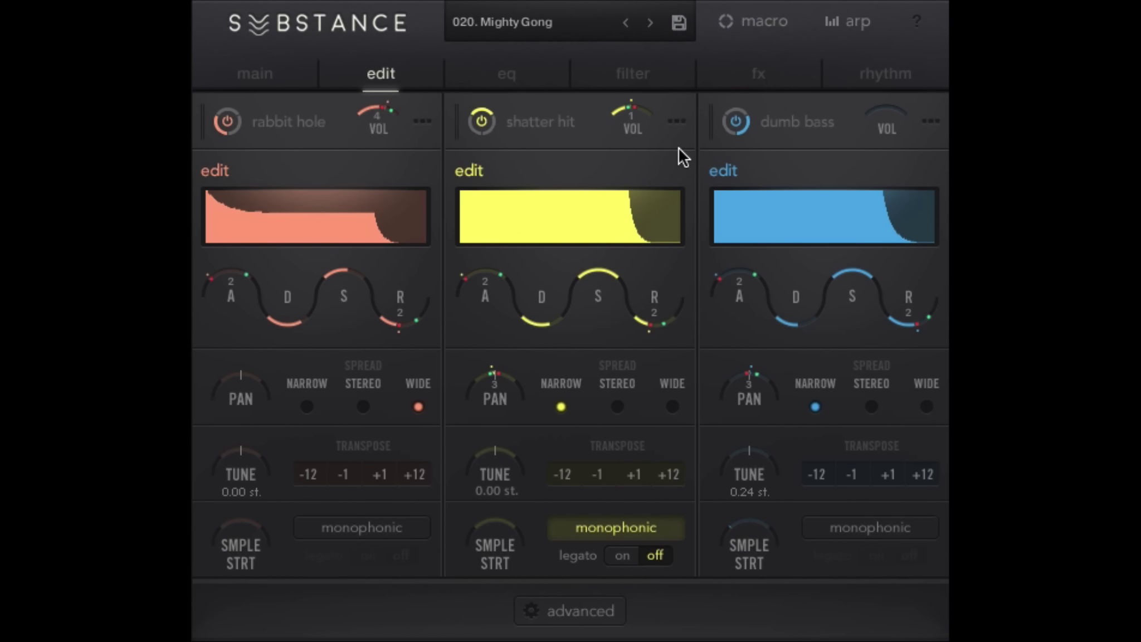